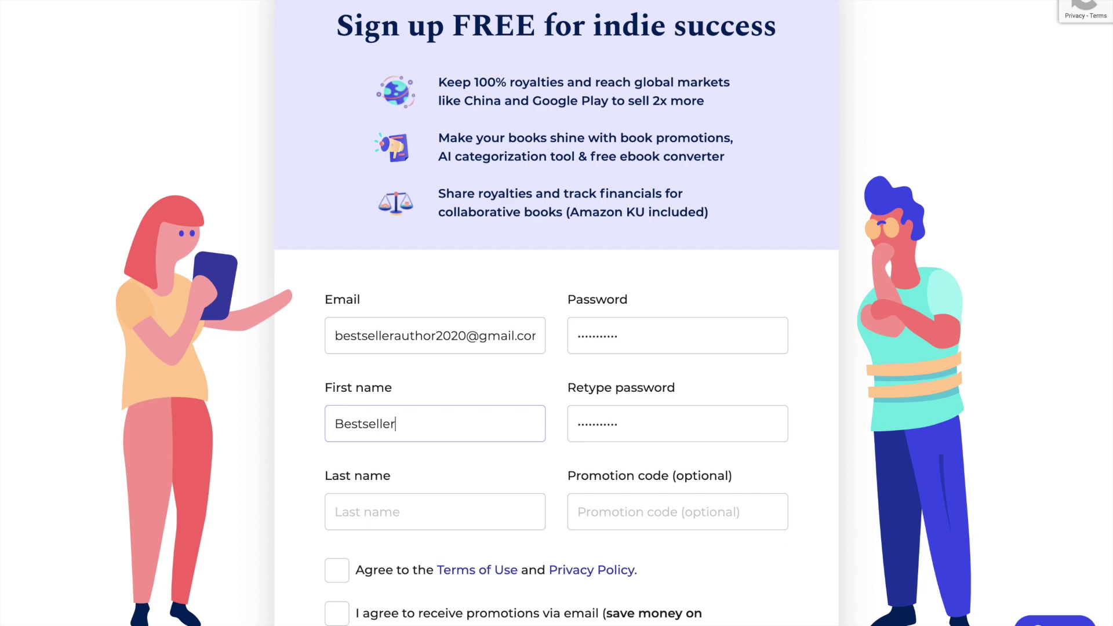
- Enter the last name and tick the Terms of Use, promotional emails and newsletter agreements
left_click(373, 514)
type("Author")
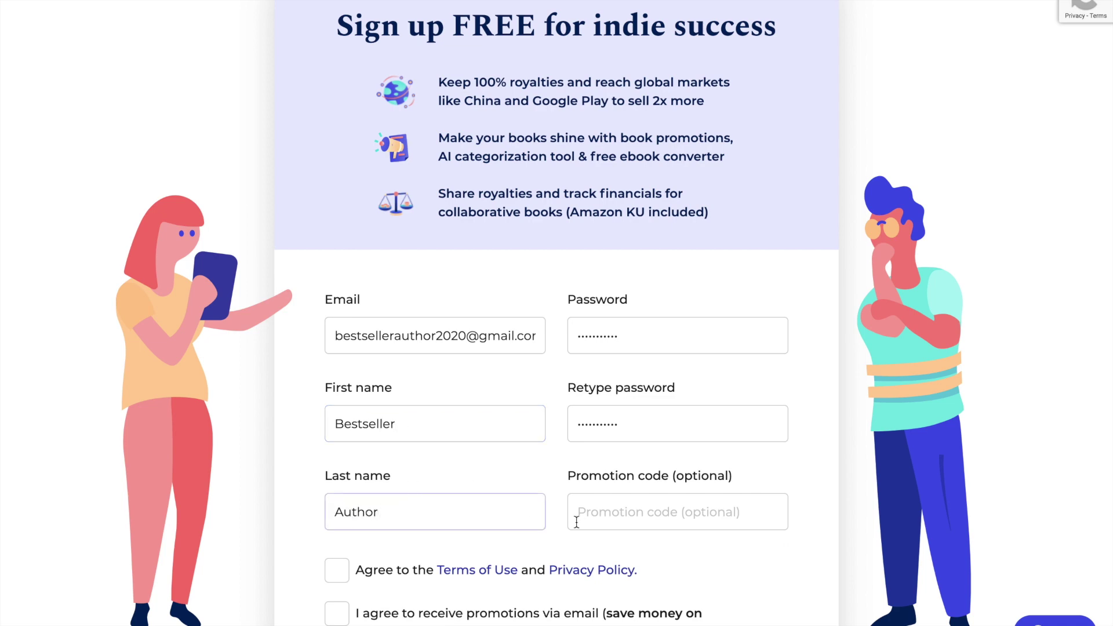
scroll(577, 521, "down", 2)
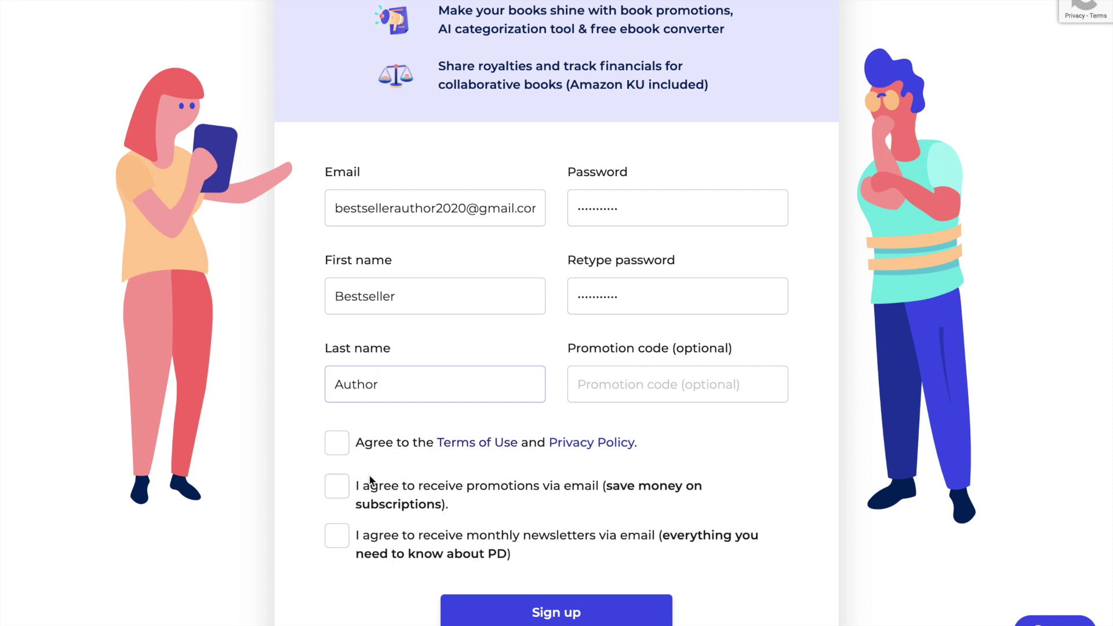
left_click(338, 447)
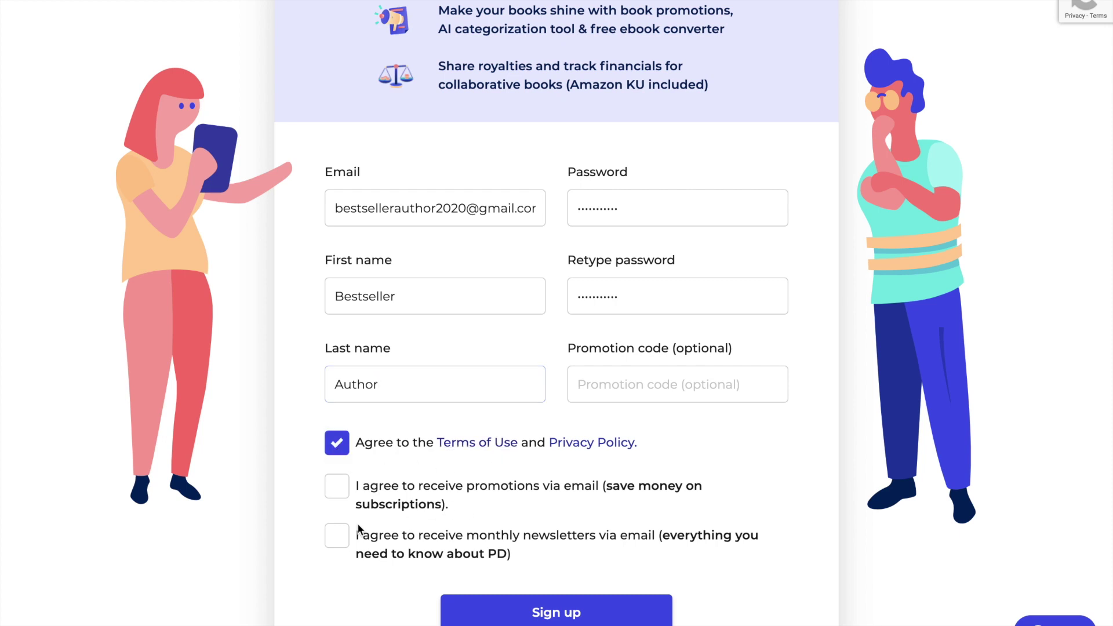
left_click(339, 492)
left_click(339, 541)
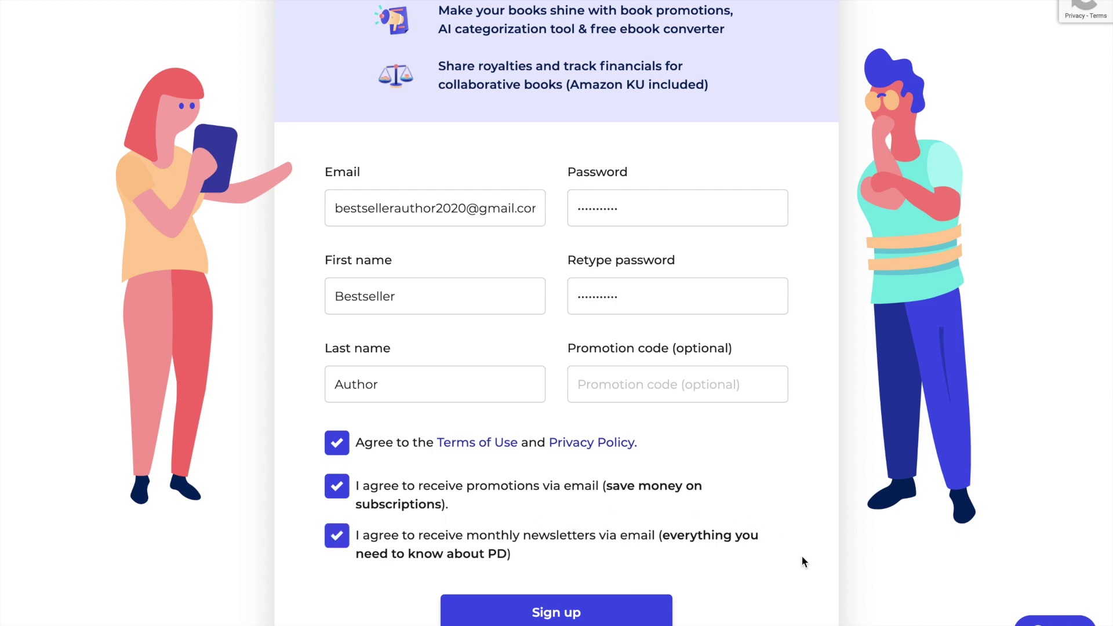
scroll(802, 558, "down", 2)
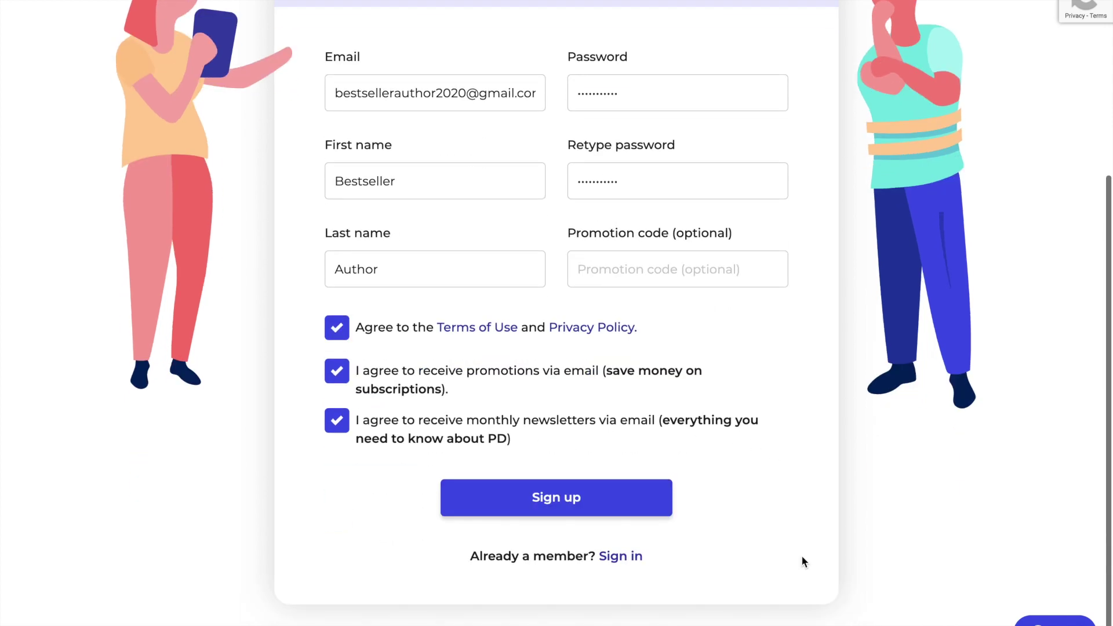
- Submit the sign-up form and choose to start distributing ebooks from the welcome popup
left_click(572, 508)
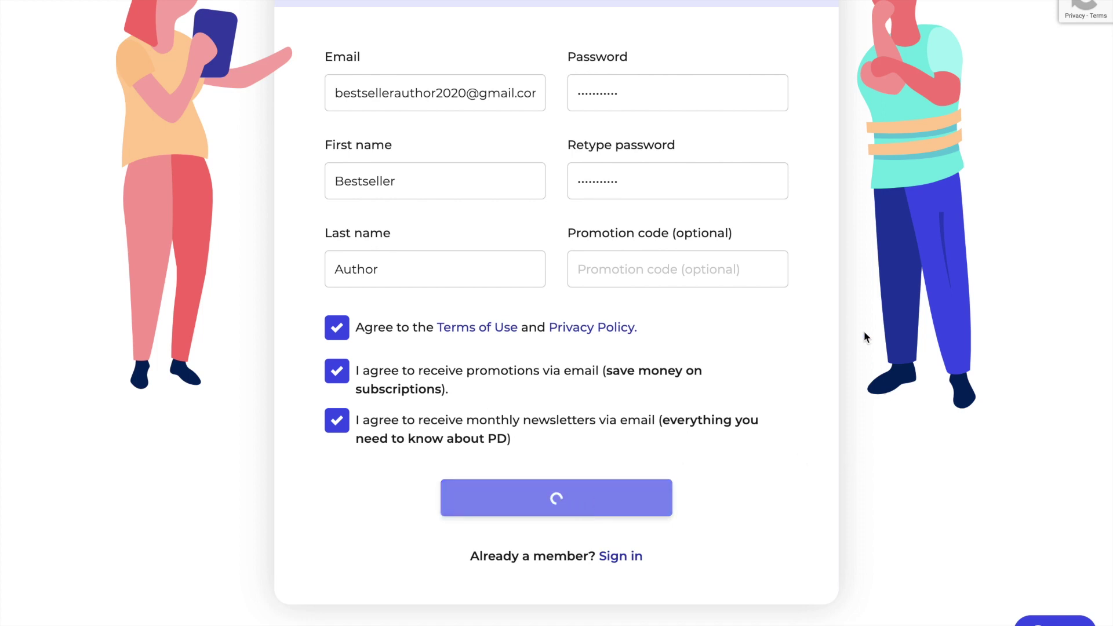
scroll(850, 280, "up", 5)
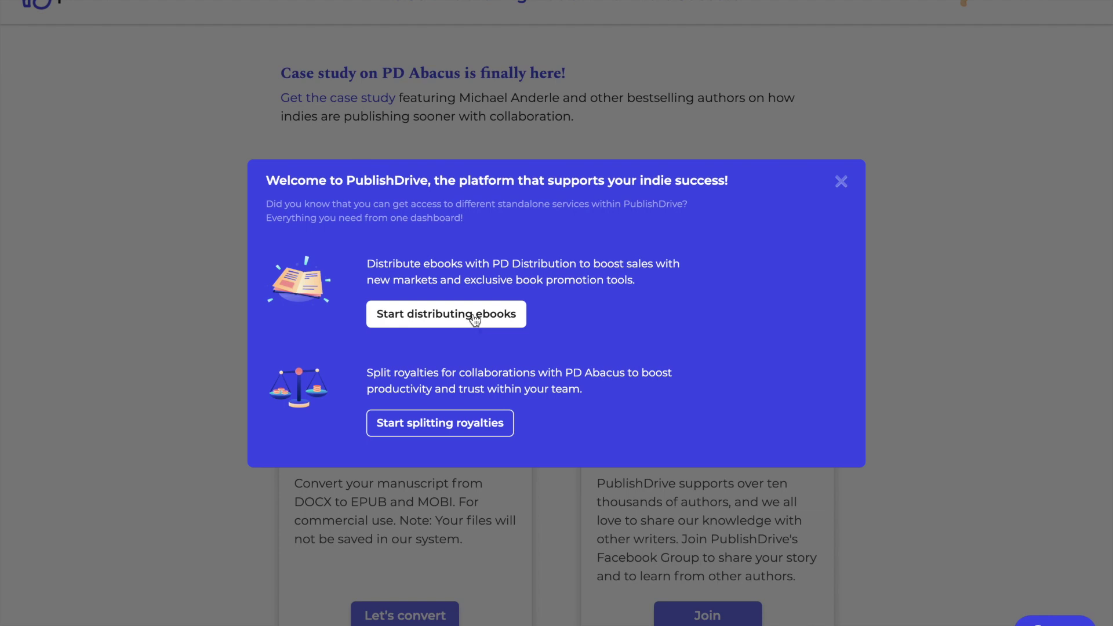
left_click(475, 319)
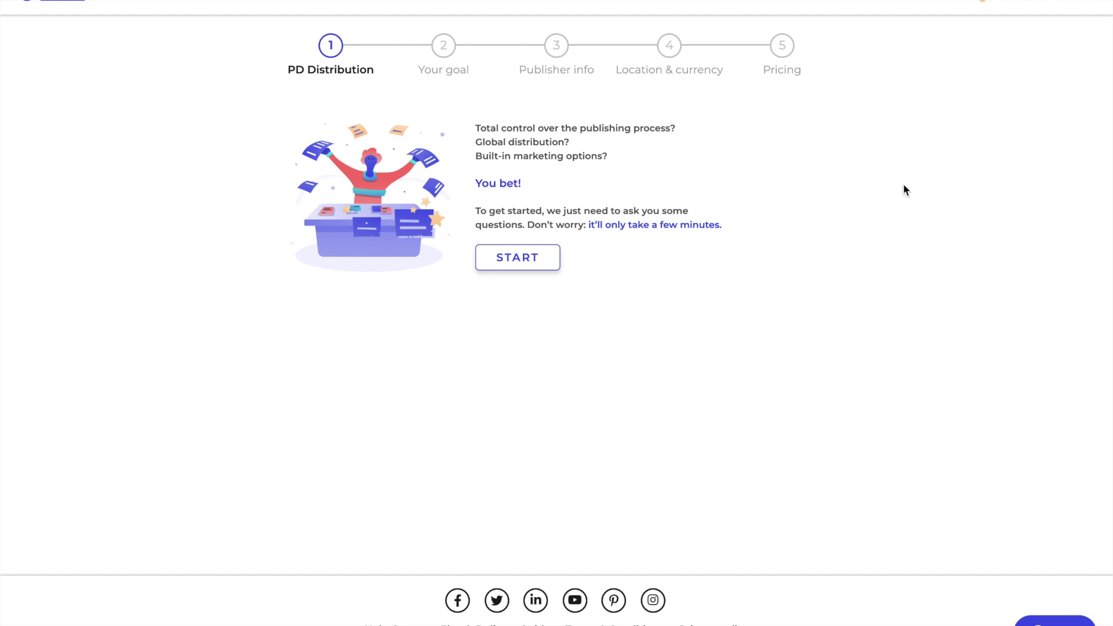
- Answer the onboarding: publish my own books, all set to publish my first book
left_click(515, 264)
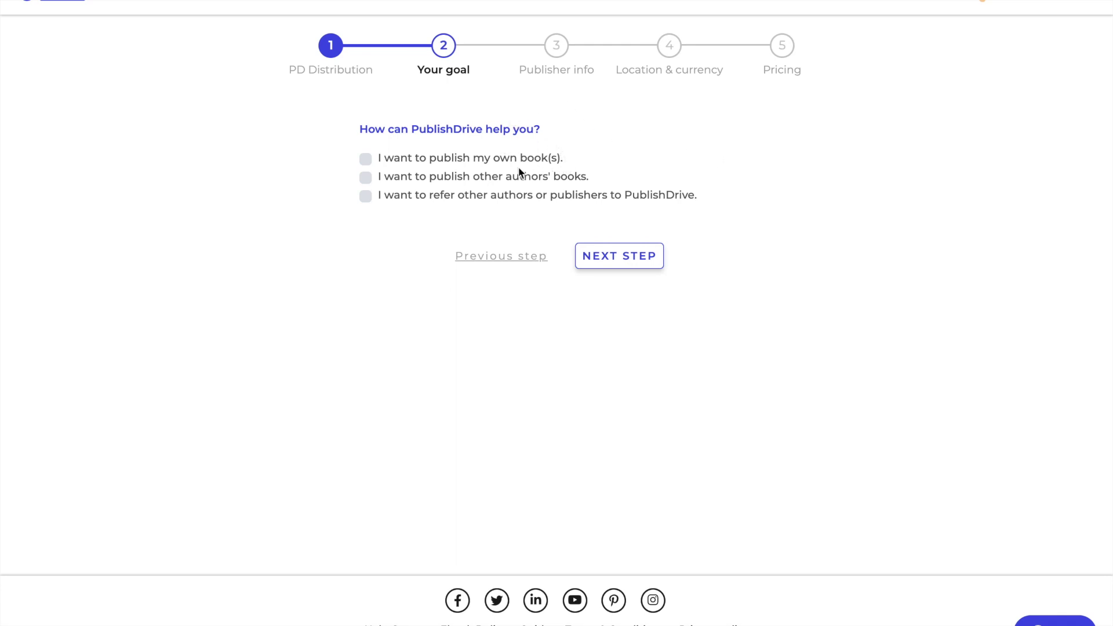
left_click(365, 159)
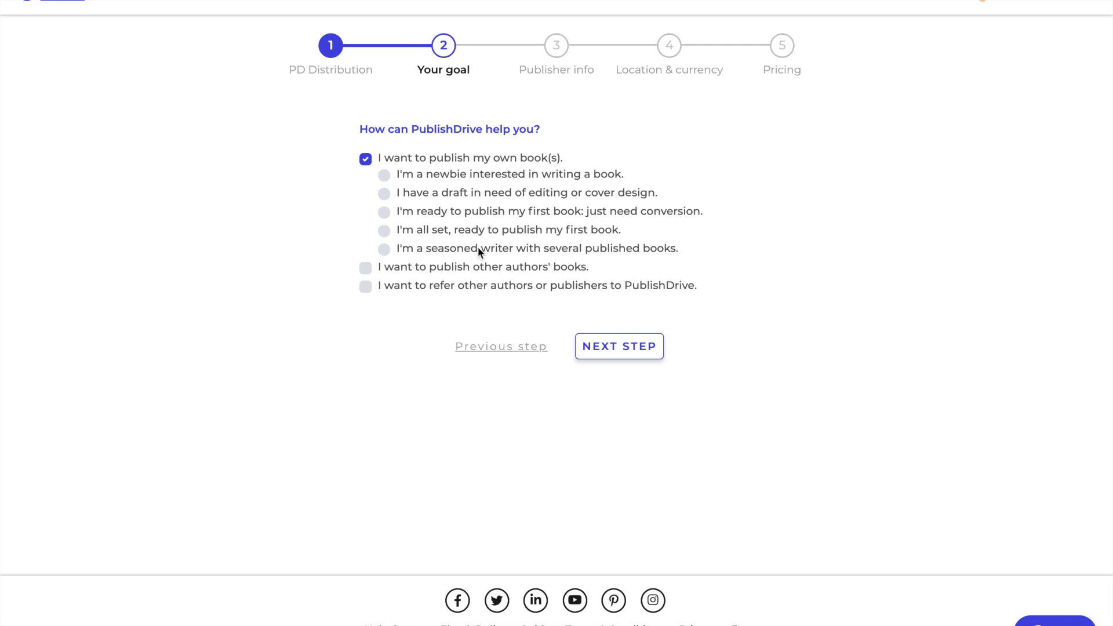
left_click(384, 231)
left_click(626, 349)
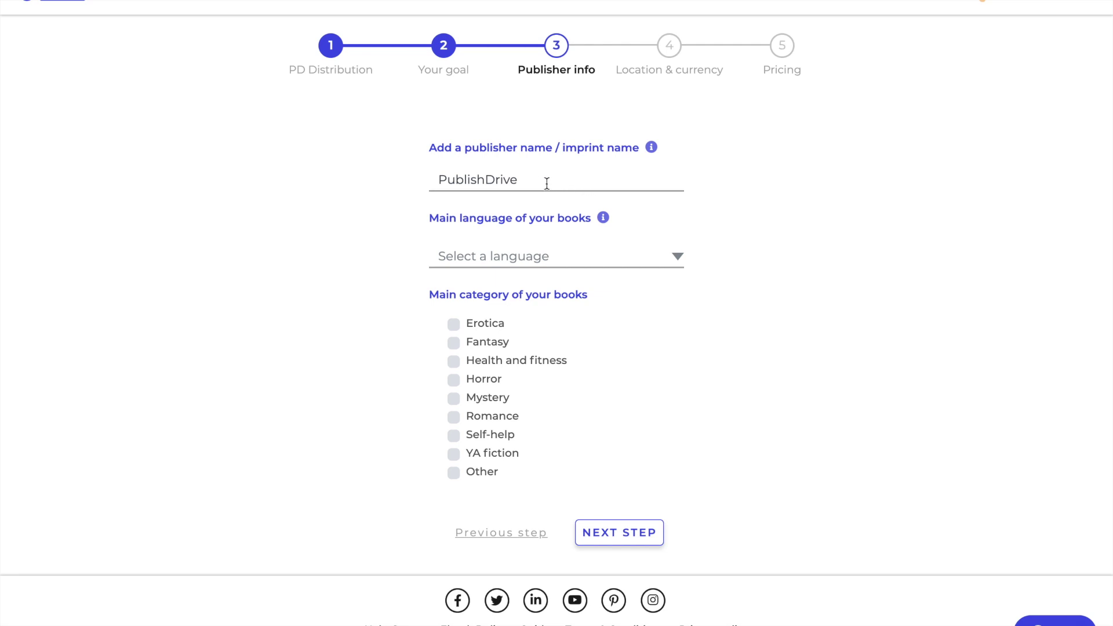
- Set the publisher name to the author's name, language English, categories Fantasy and Romance
left_click_drag(542, 180, 422, 180)
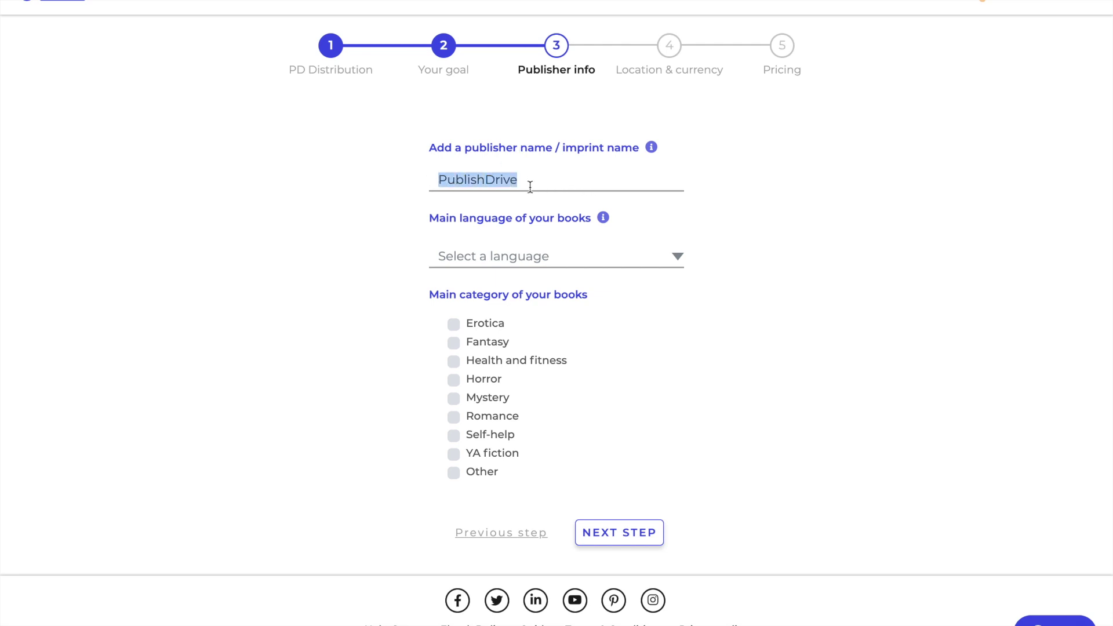
type("Bests")
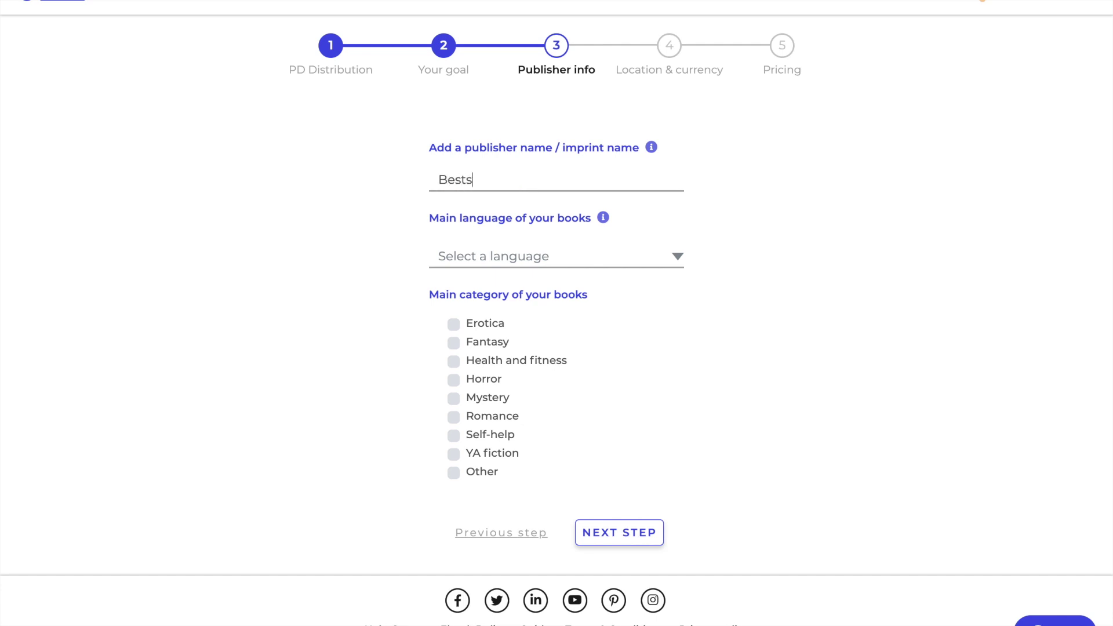
type("eller Author")
left_click(506, 259)
left_click(499, 313)
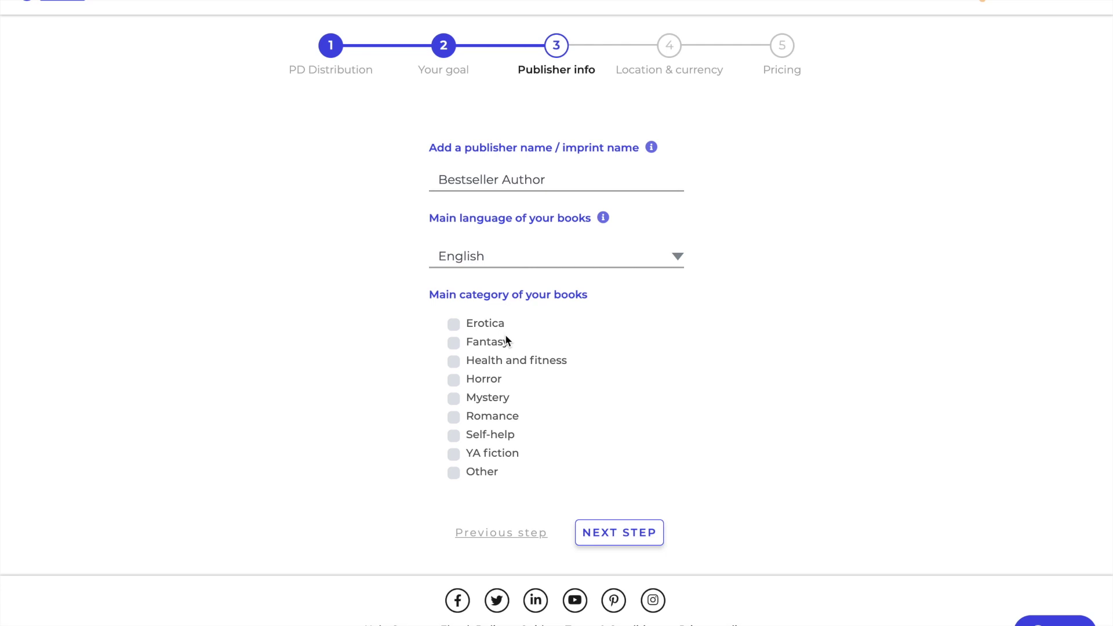
left_click(492, 350)
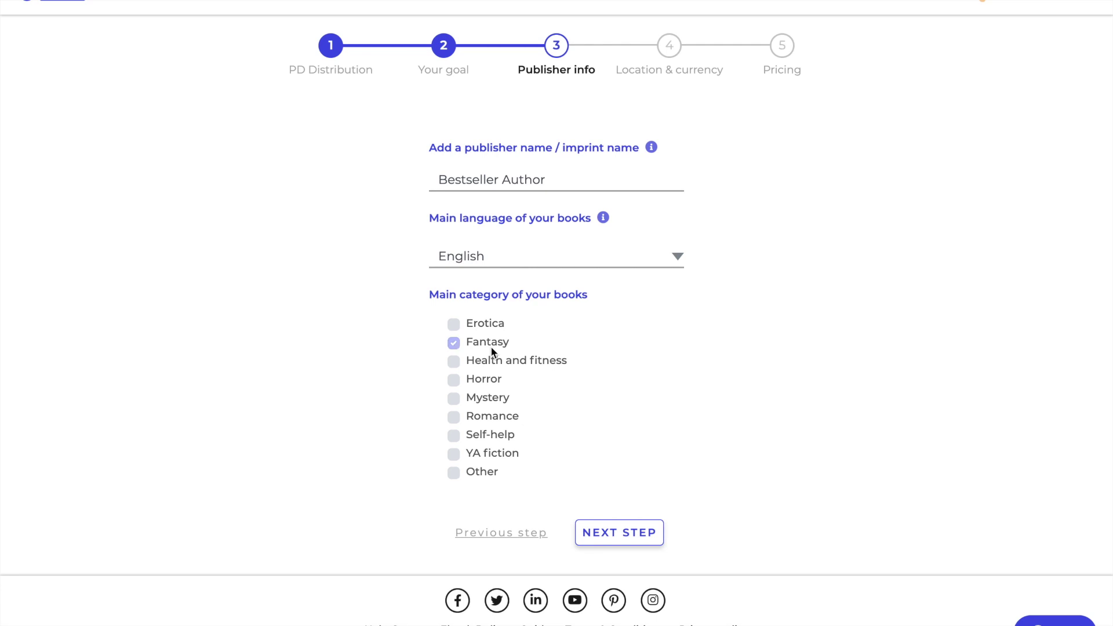
left_click(484, 417)
left_click(624, 534)
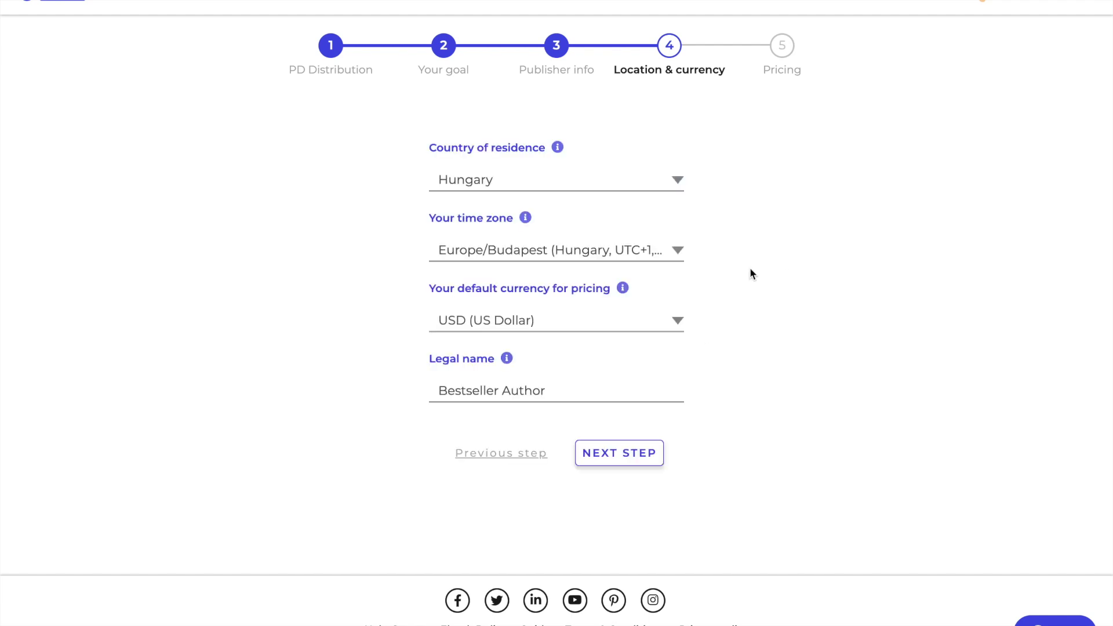
- Choose United States as the country of residence and continue to pricing
left_click(676, 181)
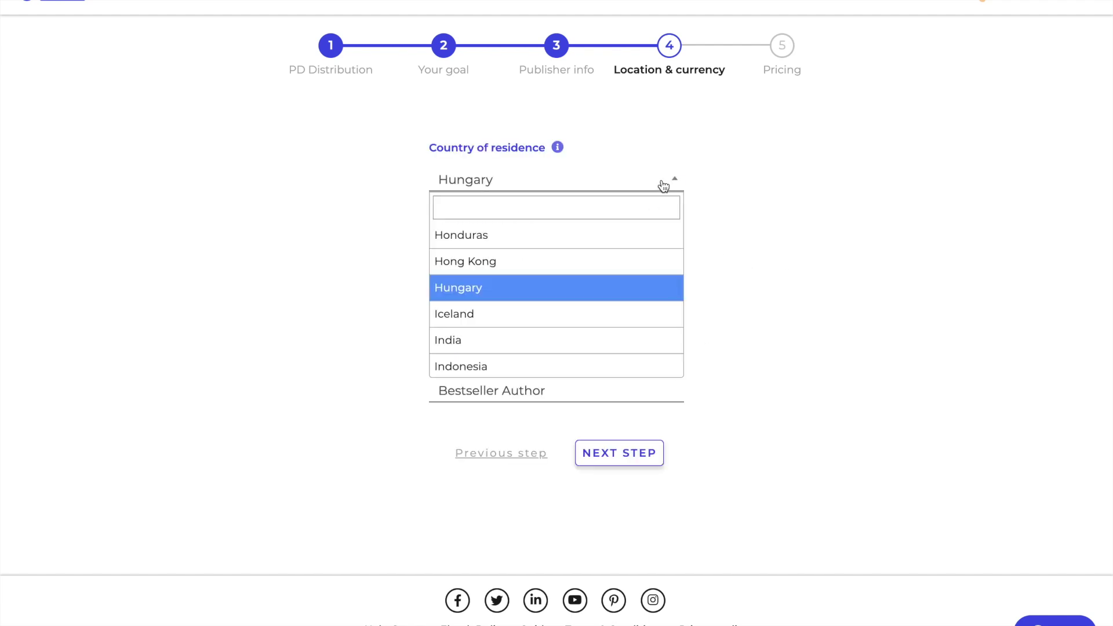
type("united")
key("Return")
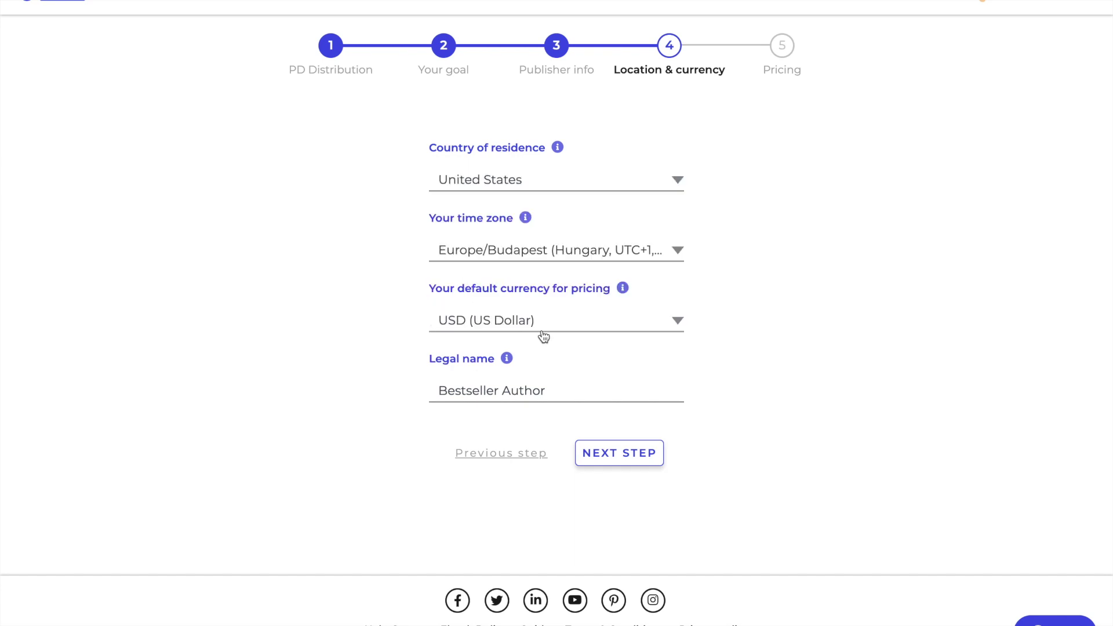
left_click(633, 458)
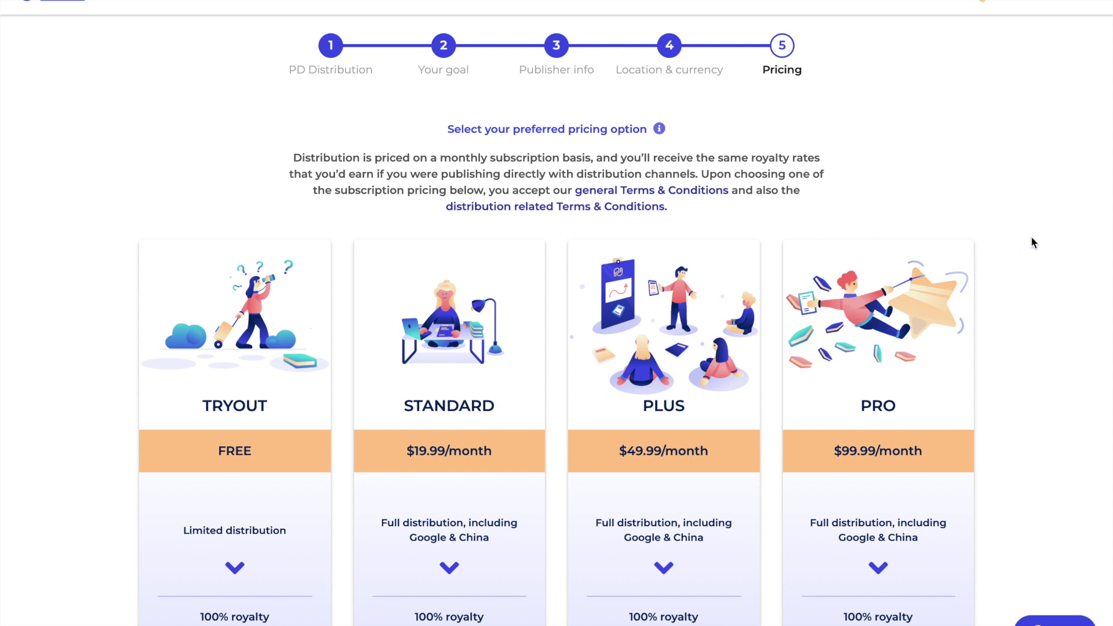
- Scroll the pricing page to compare Tryout, Standard $19.99, Plus $49.99 and Pro $99.99 plans
scroll(1021, 325, "down", 2)
scroll(1022, 324, "up", 1)
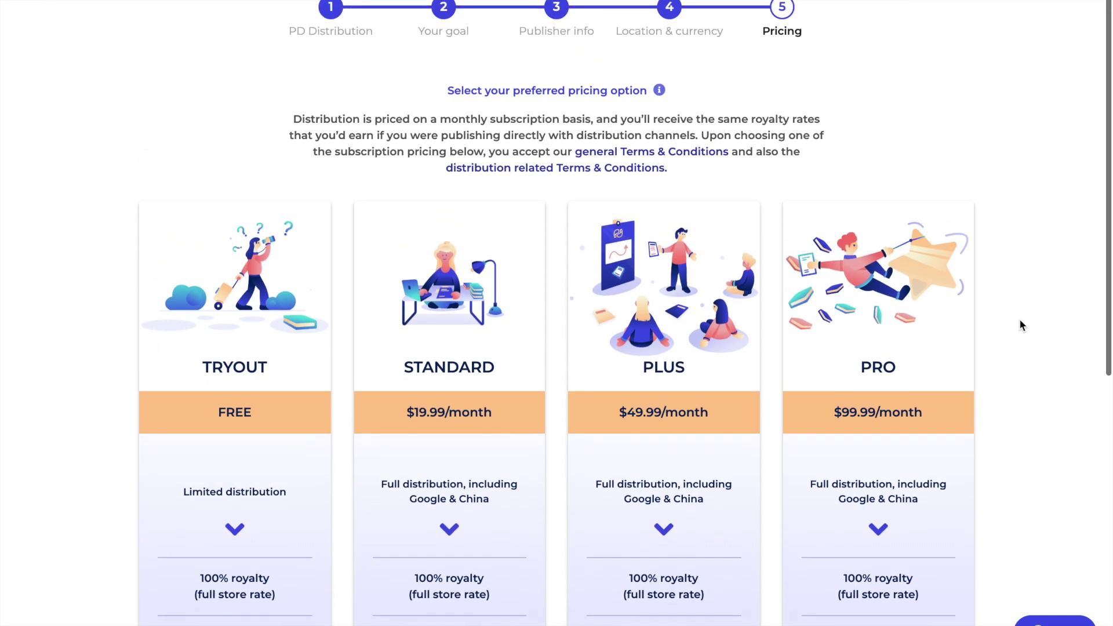
scroll(1022, 324, "down", 3)
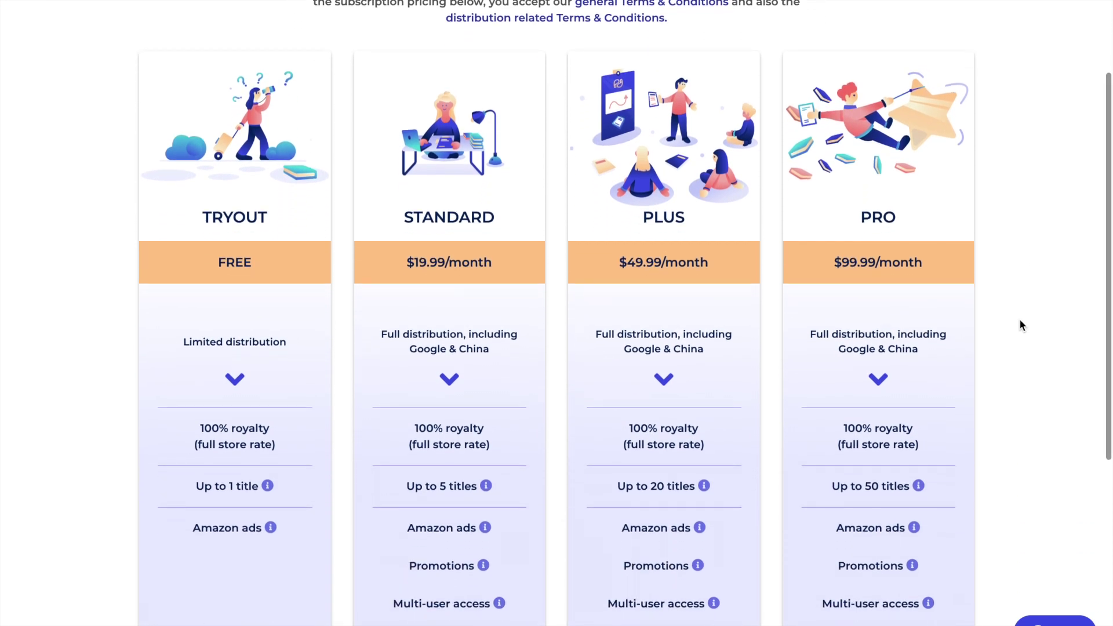
scroll(1020, 321, "down", 1)
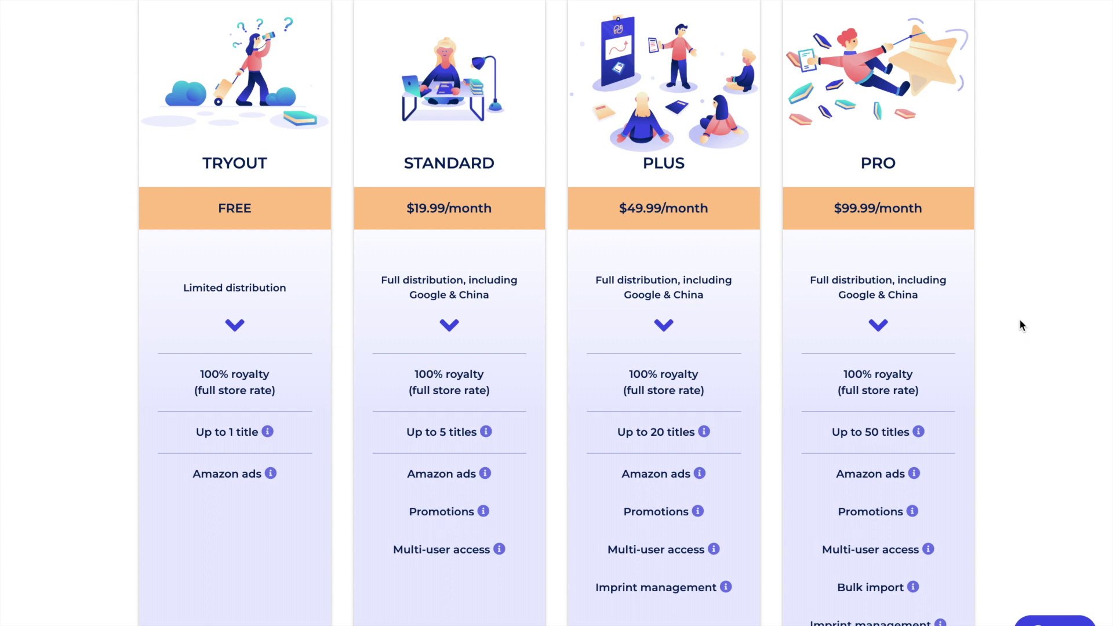
scroll(1020, 319, "down", 2)
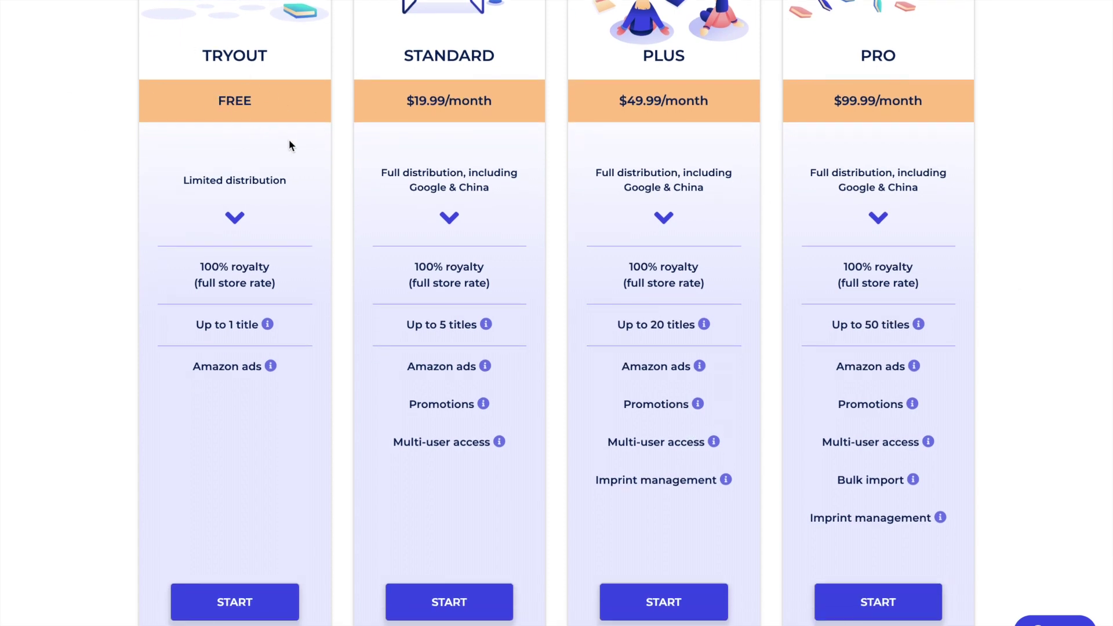
scroll(315, 319, "down", 1)
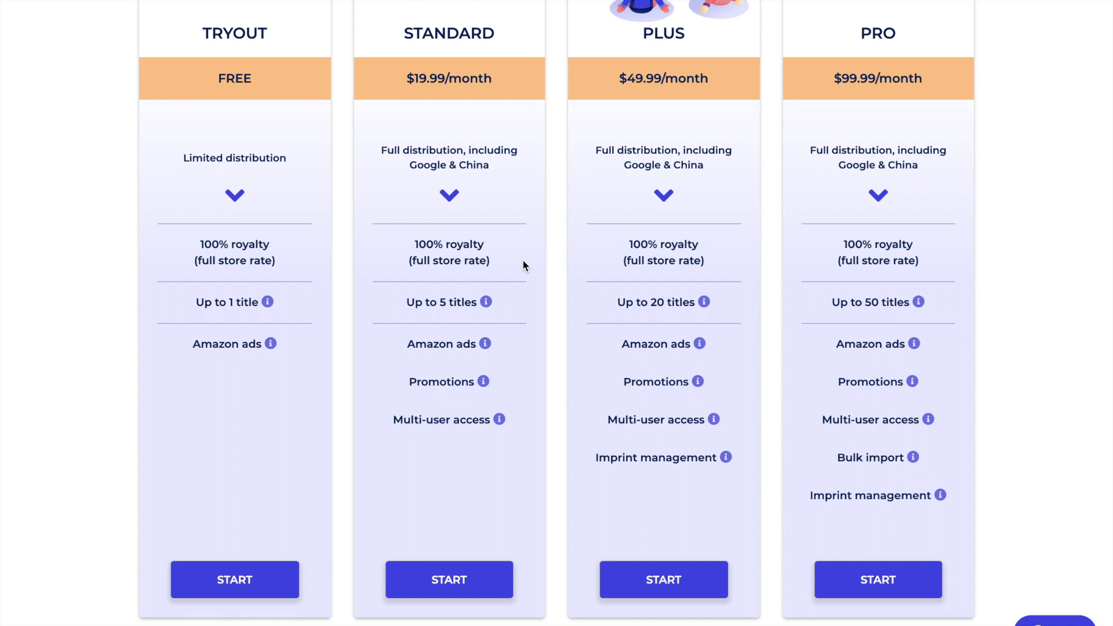
scroll(523, 266, "down", 1)
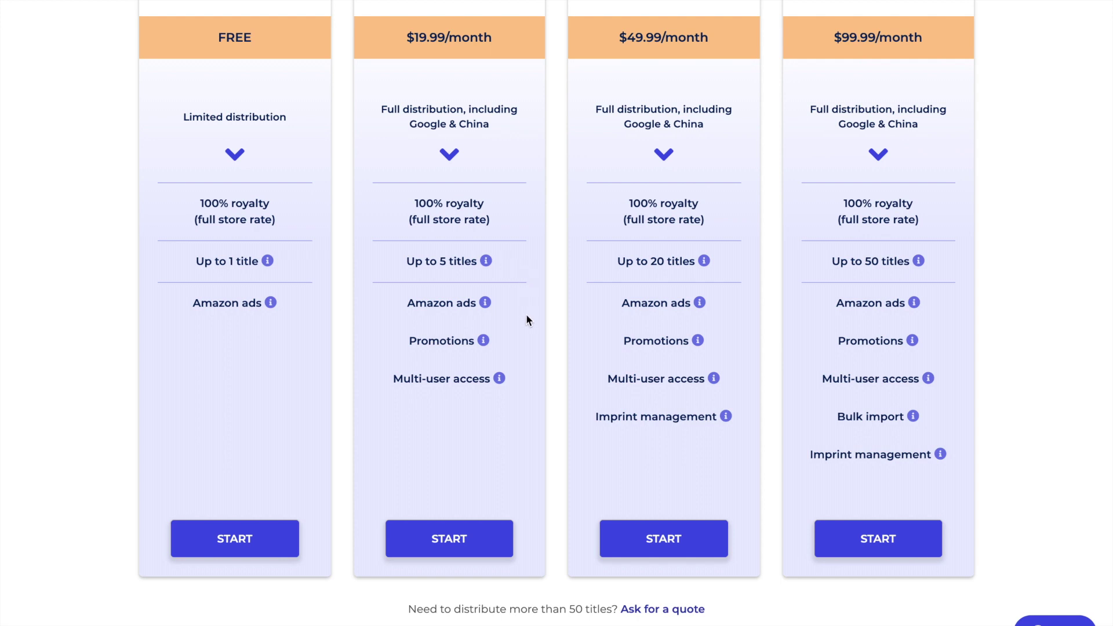
scroll(526, 315, "up", 1)
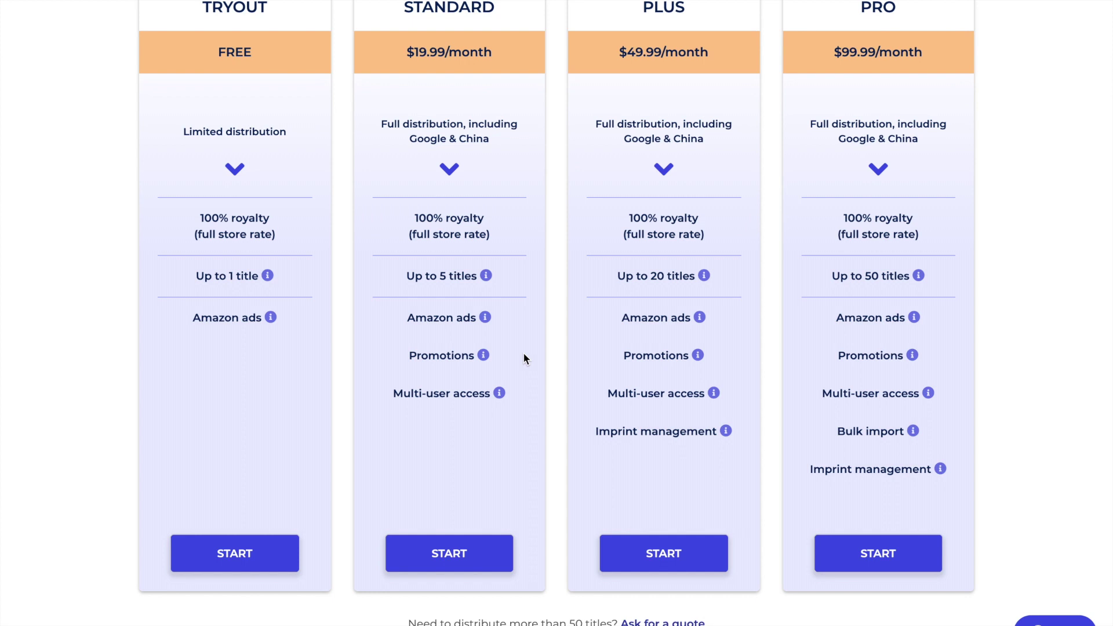
scroll(523, 354, "up", 1)
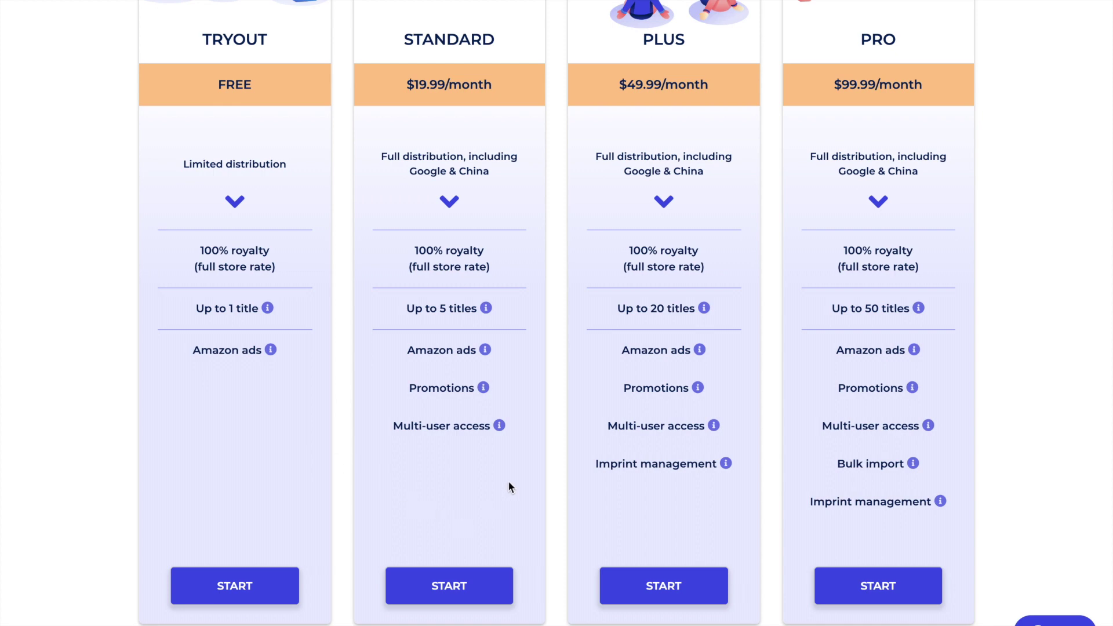
scroll(527, 458, "up", 1)
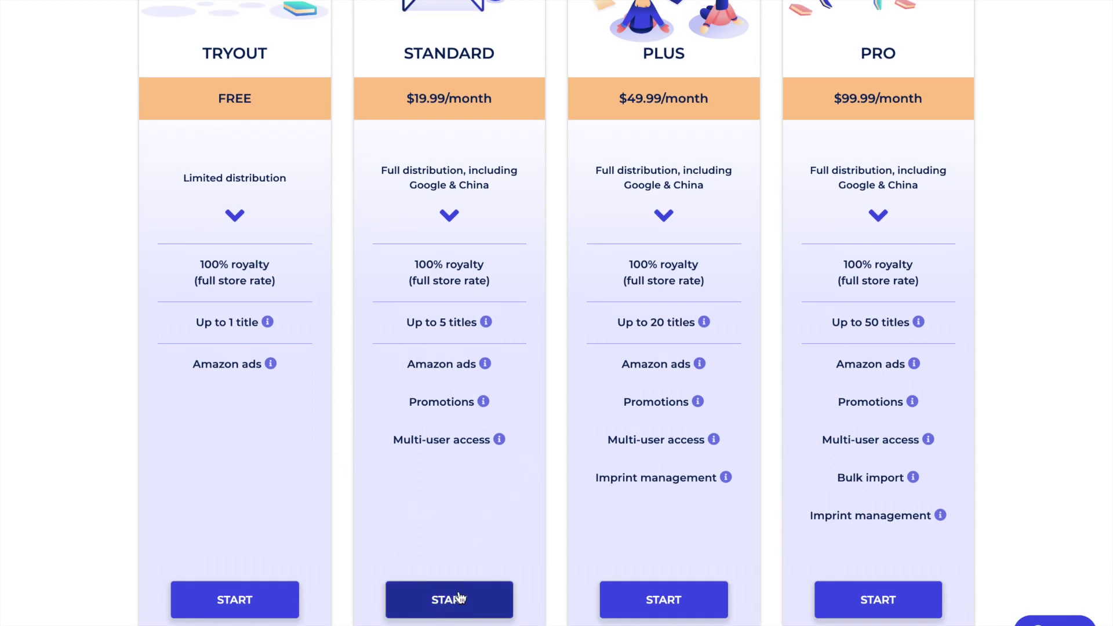
- Choose the $19.99/month Standard plan and bring up the card payment form
left_click(456, 606)
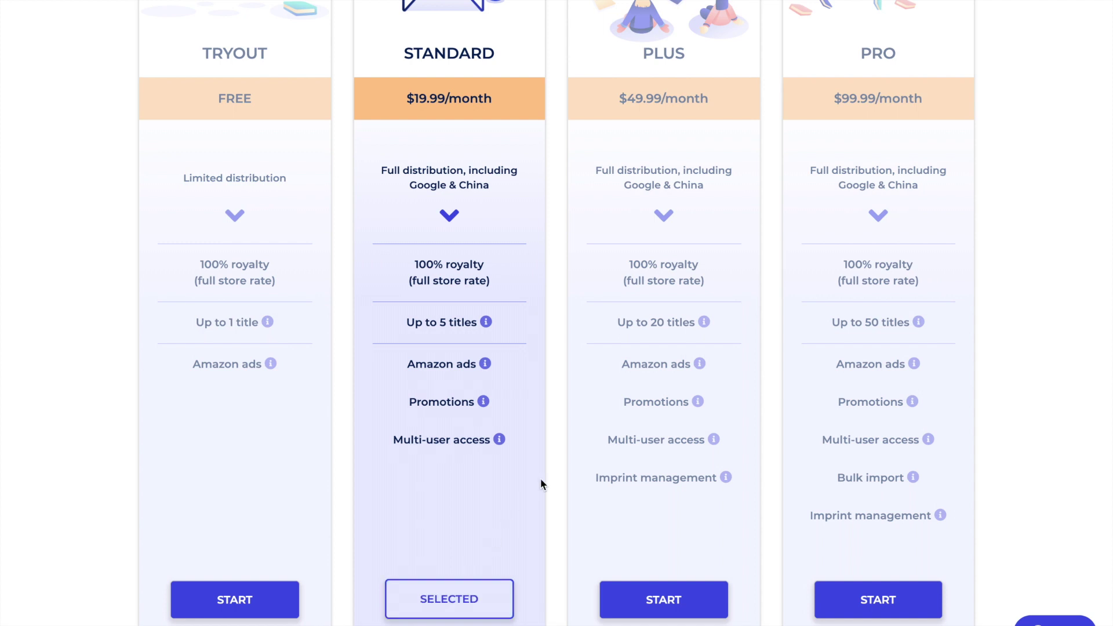
scroll(540, 478, "down", 5)
scroll(541, 481, "down", 4)
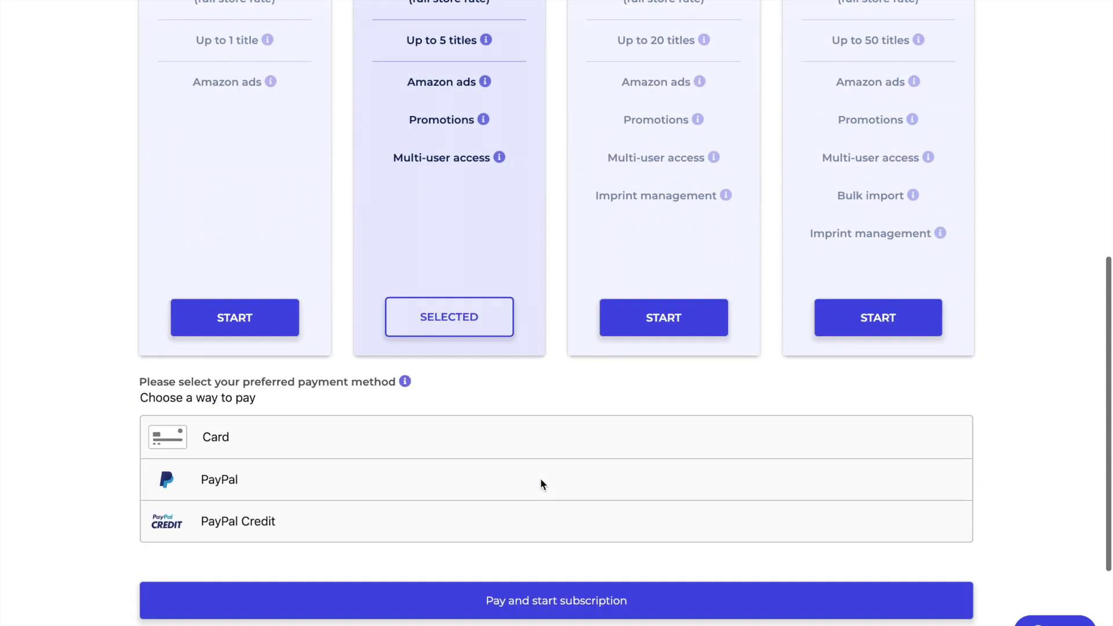
scroll(541, 483, "down", 2)
scroll(542, 483, "down", 3)
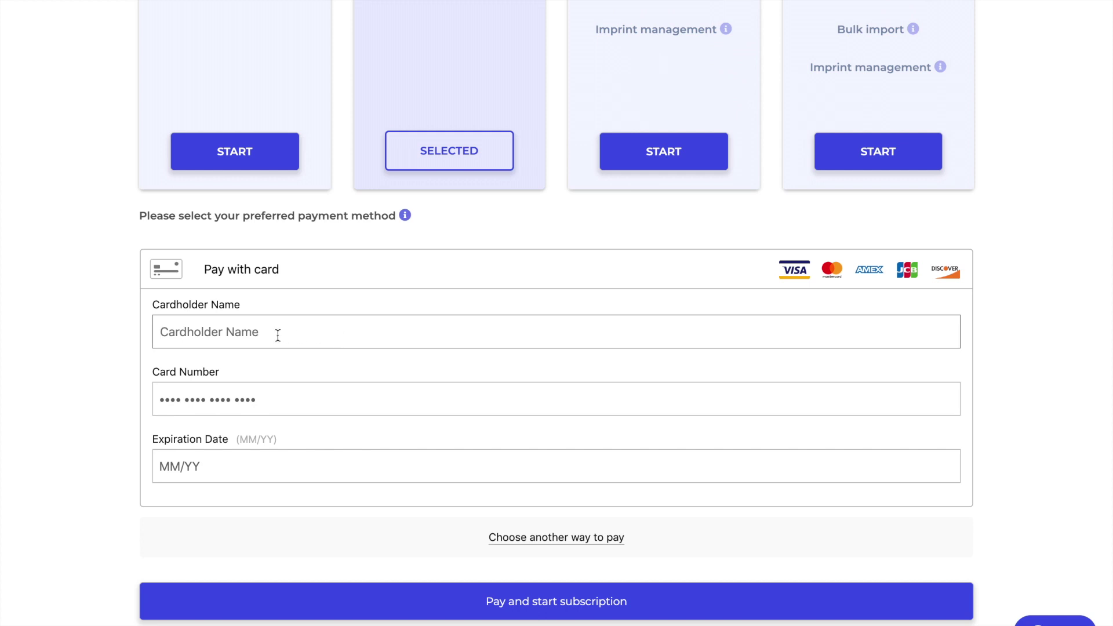
- Enter the cardholder name, card number and expiry date, then pay to start the subscription
type("B")
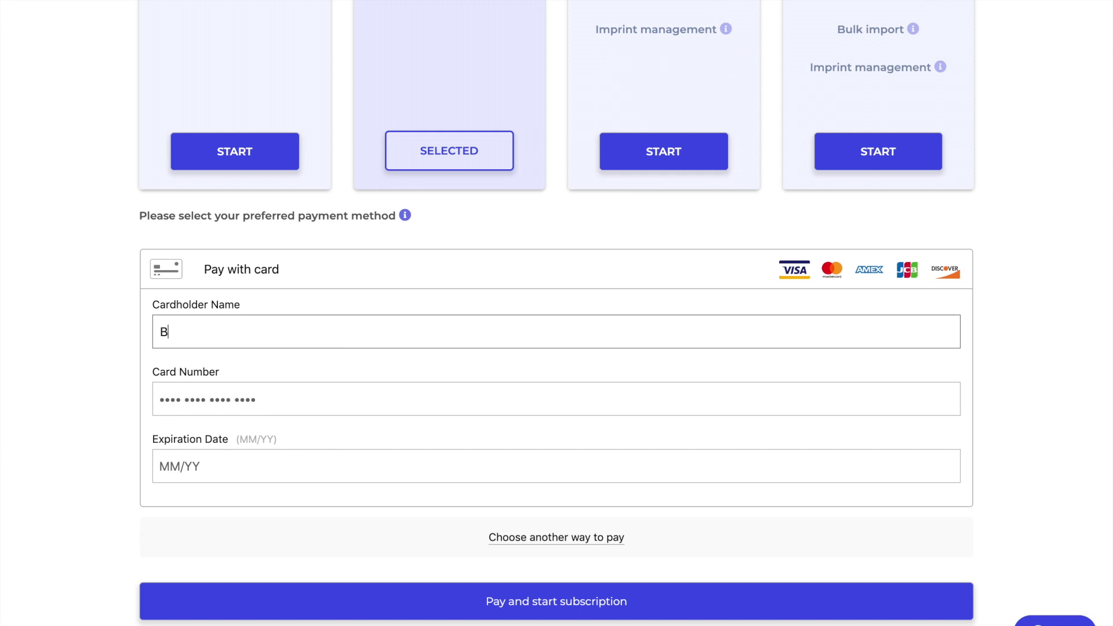
type("estseller Author")
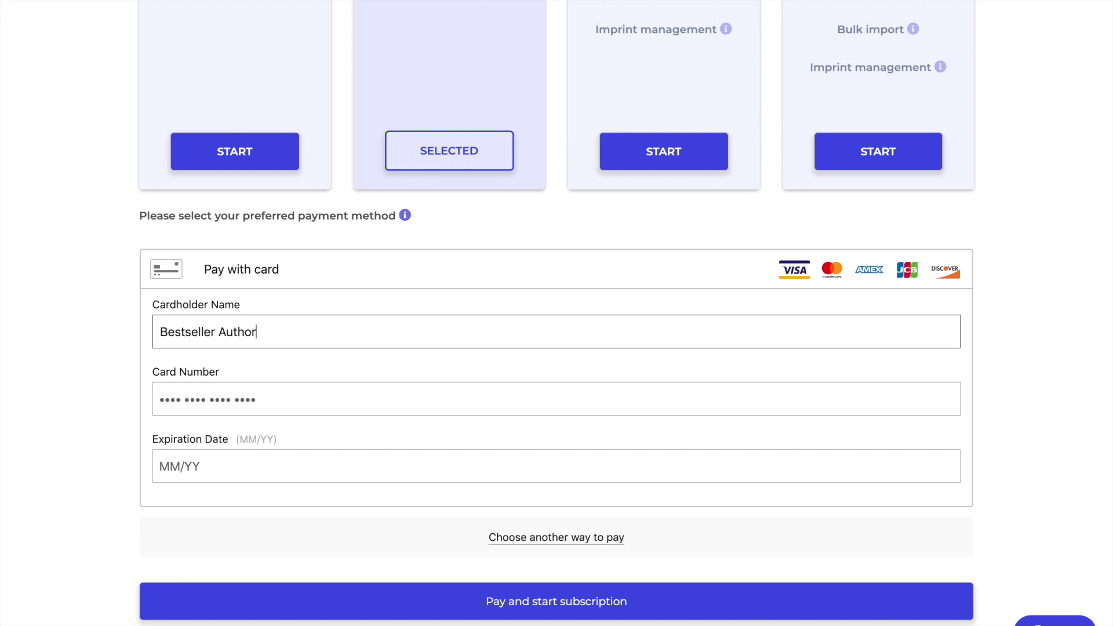
left_click(155, 399)
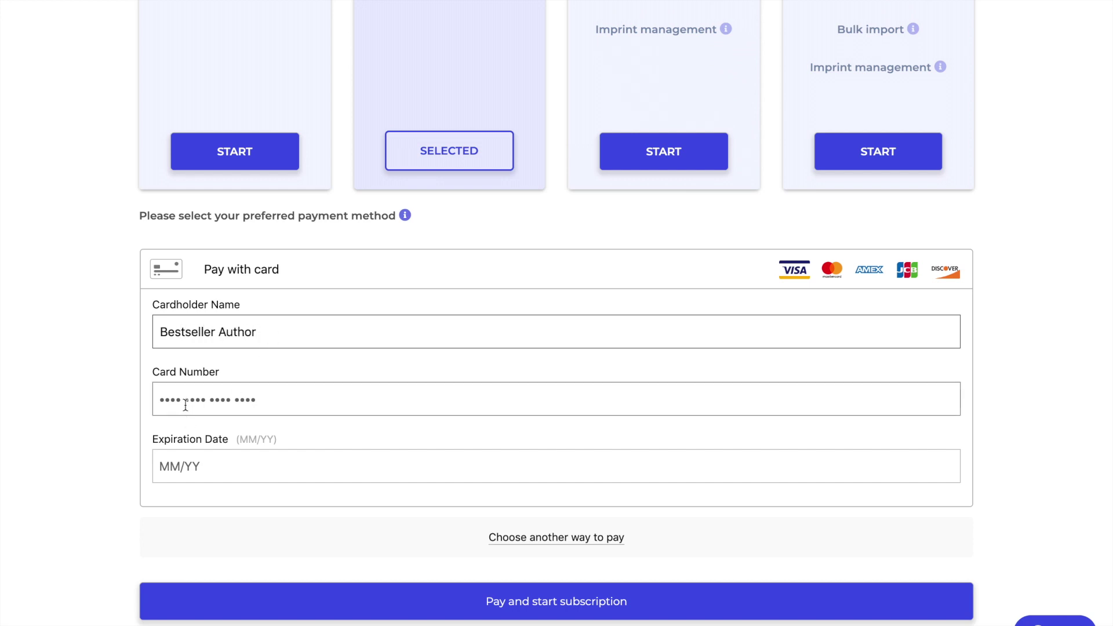
key("ctrl+v")
left_click(354, 471)
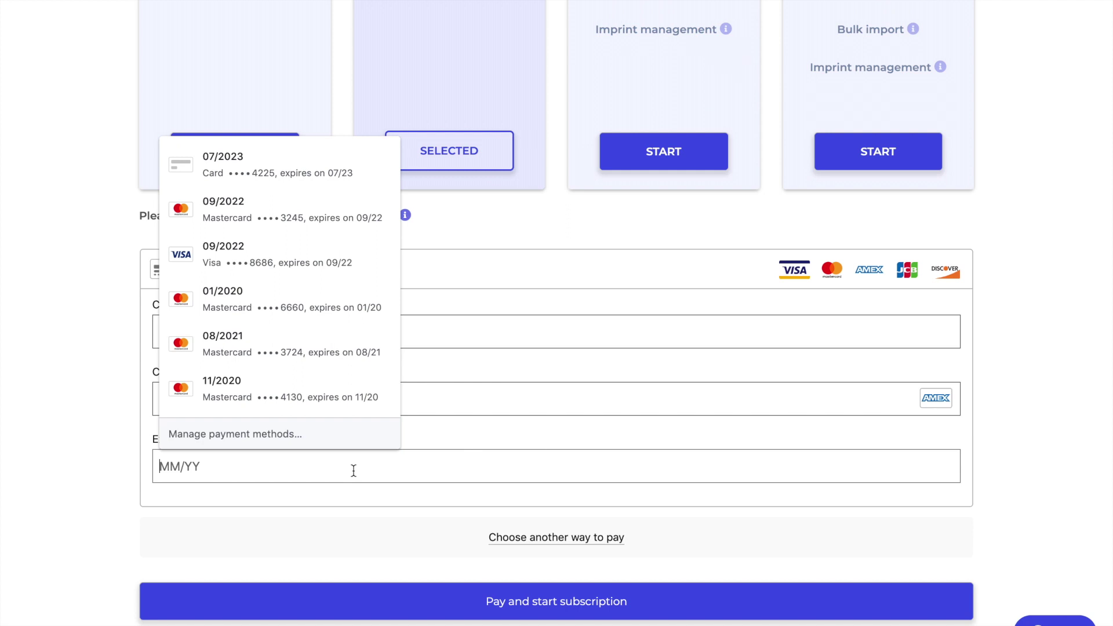
left_click(1003, 451)
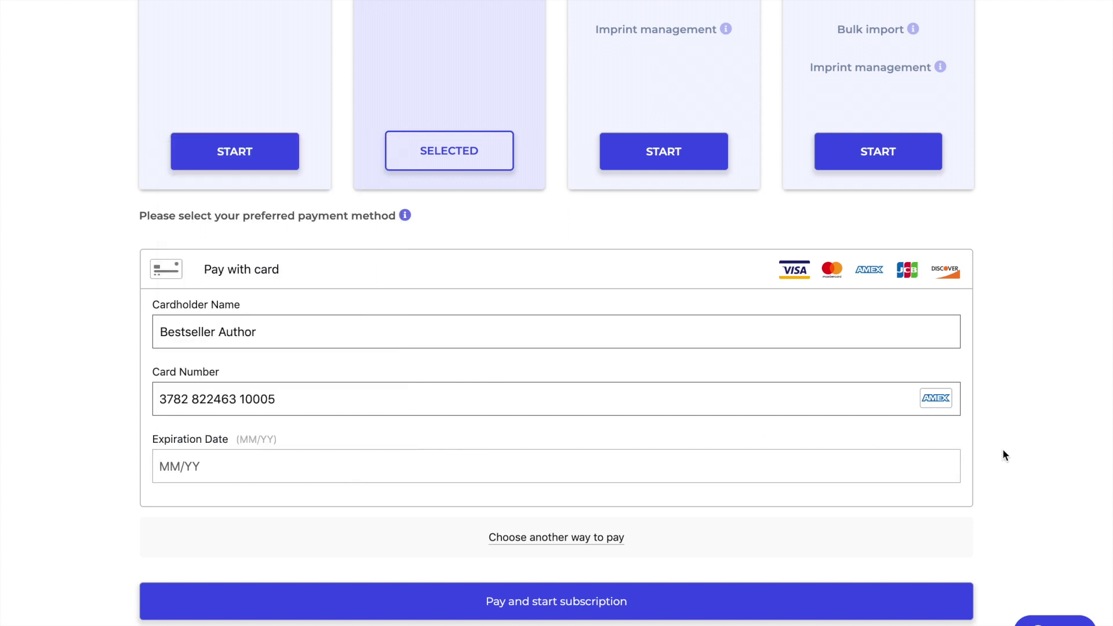
left_click(254, 468)
type("11 / 2")
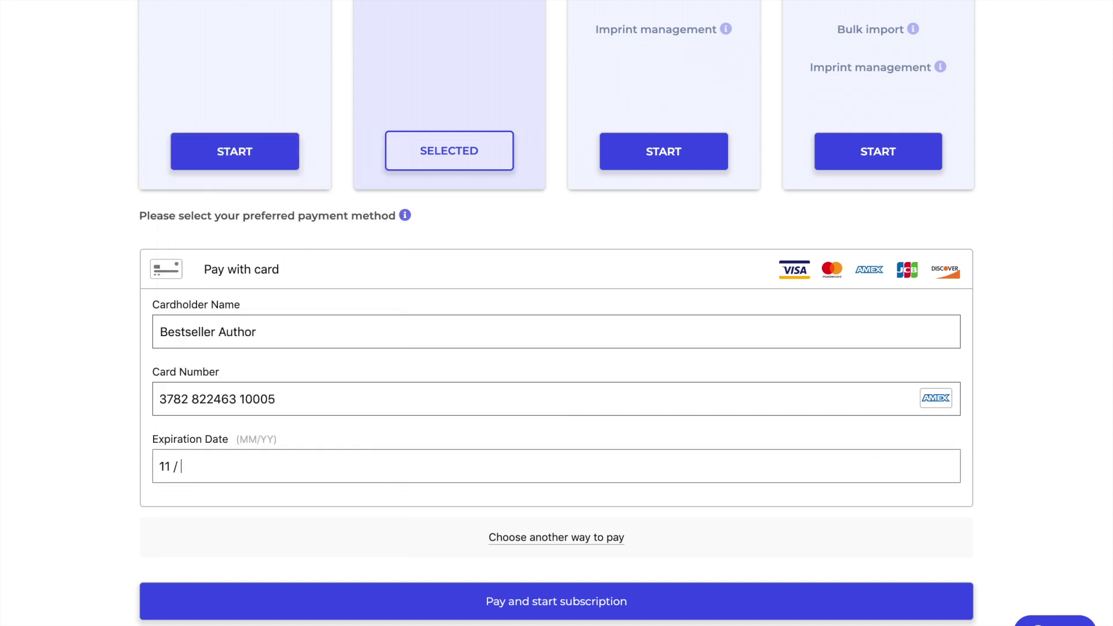
type("2")
scroll(398, 554, "down", 1)
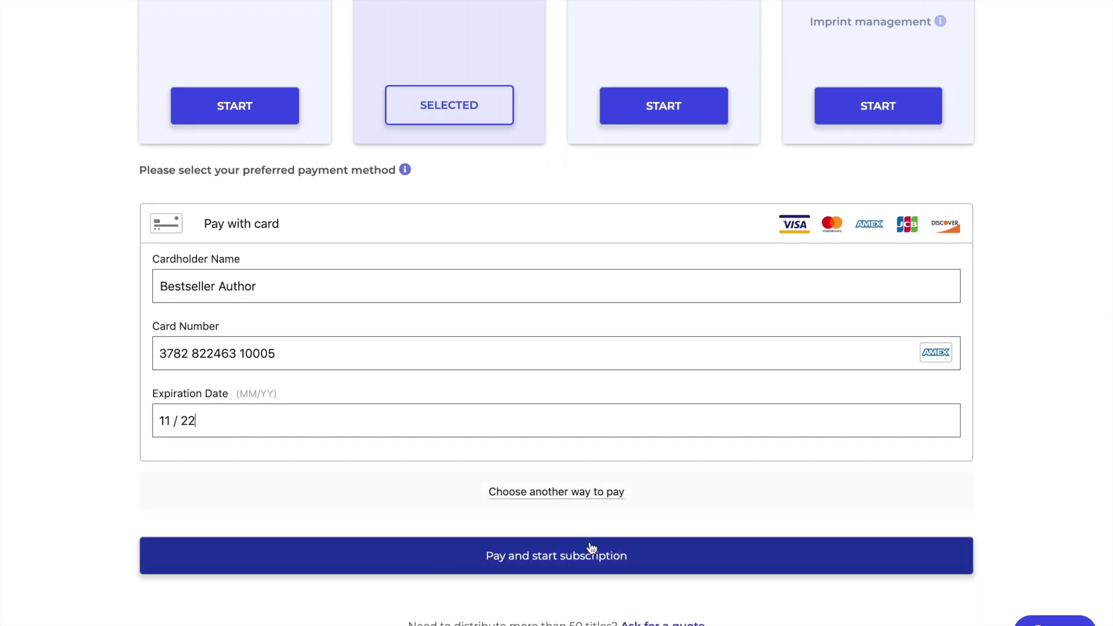
left_click(625, 567)
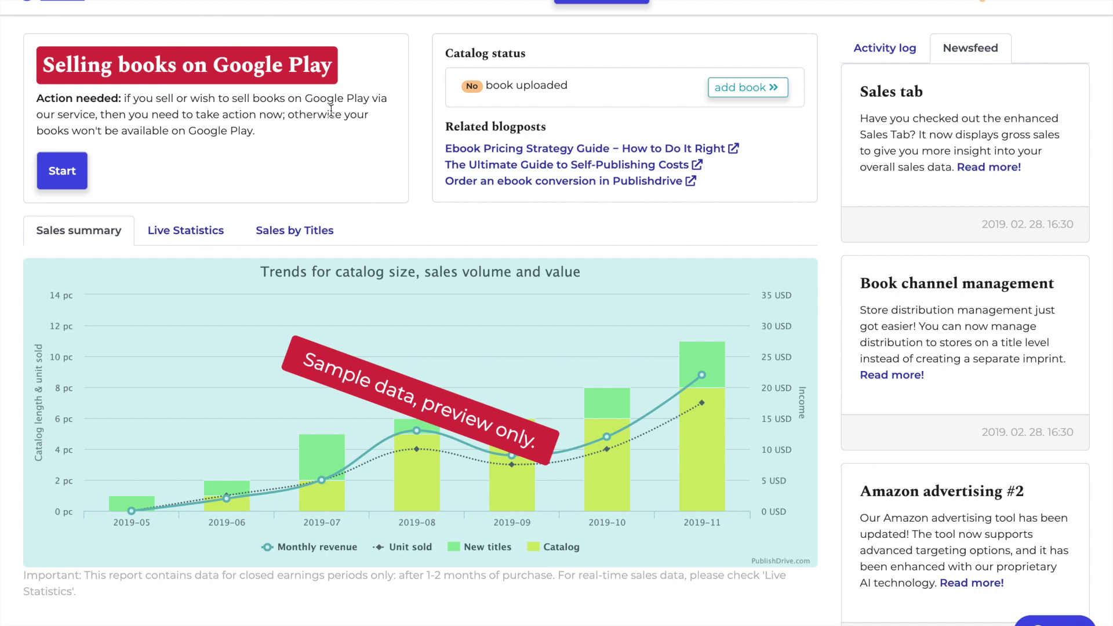
- Start the Selling books on Google Play setup and pick the existing publisher account option
left_click(67, 183)
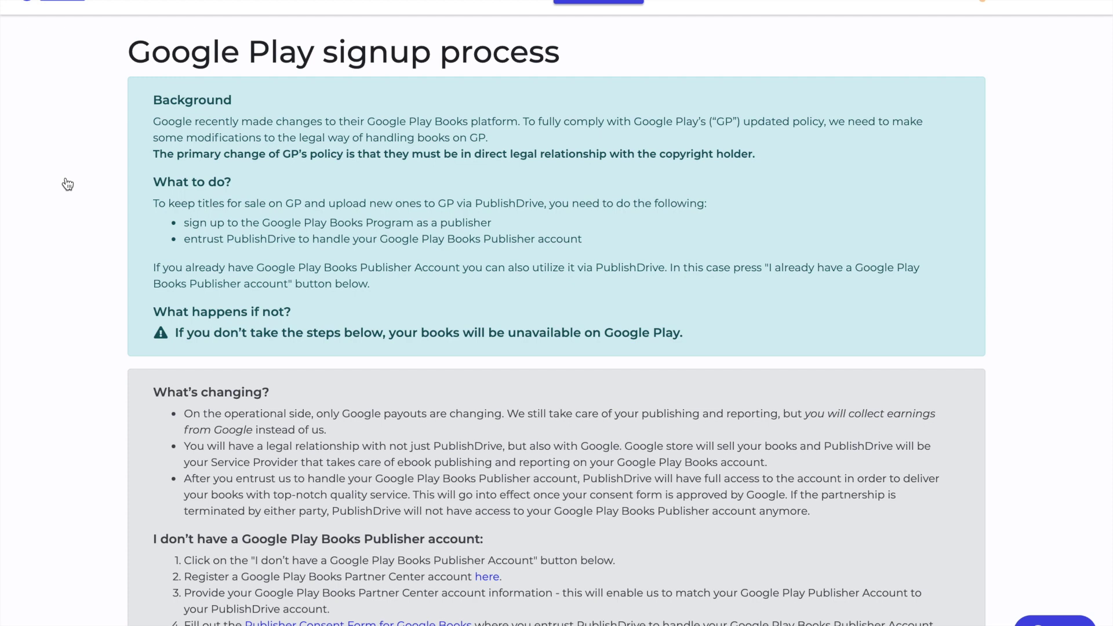
scroll(837, 288, "down", 1)
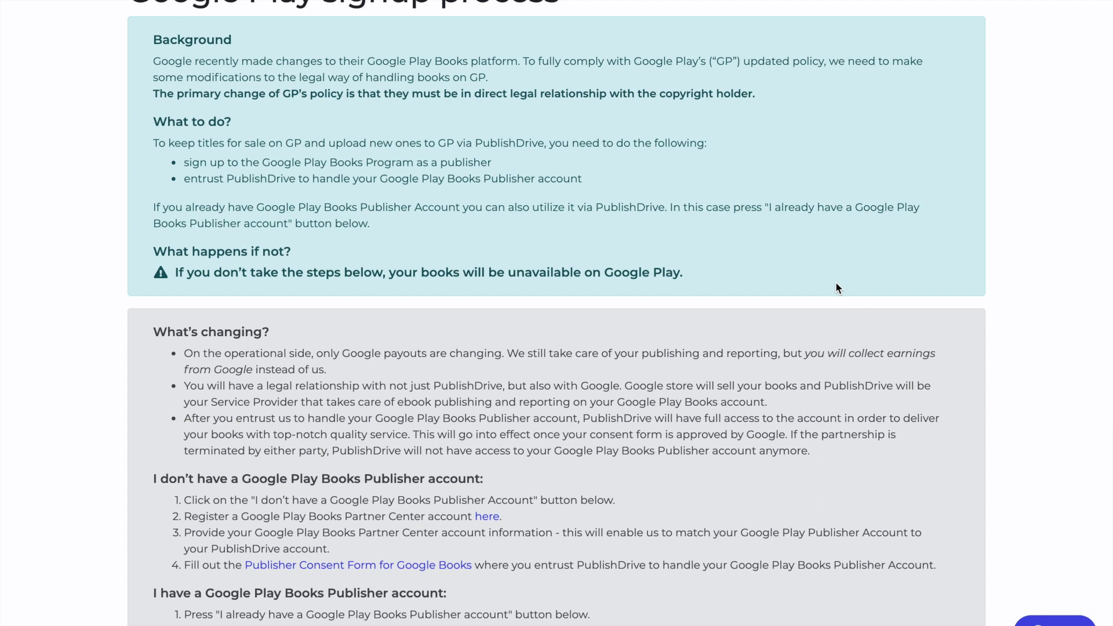
scroll(836, 288, "up", 1)
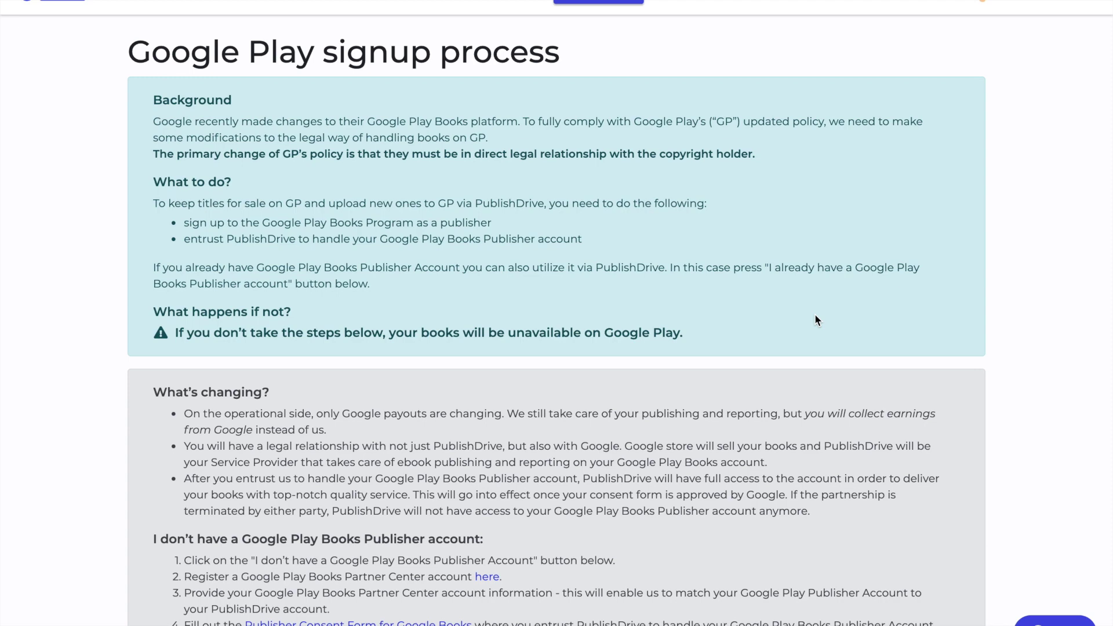
scroll(815, 316, "down", 7)
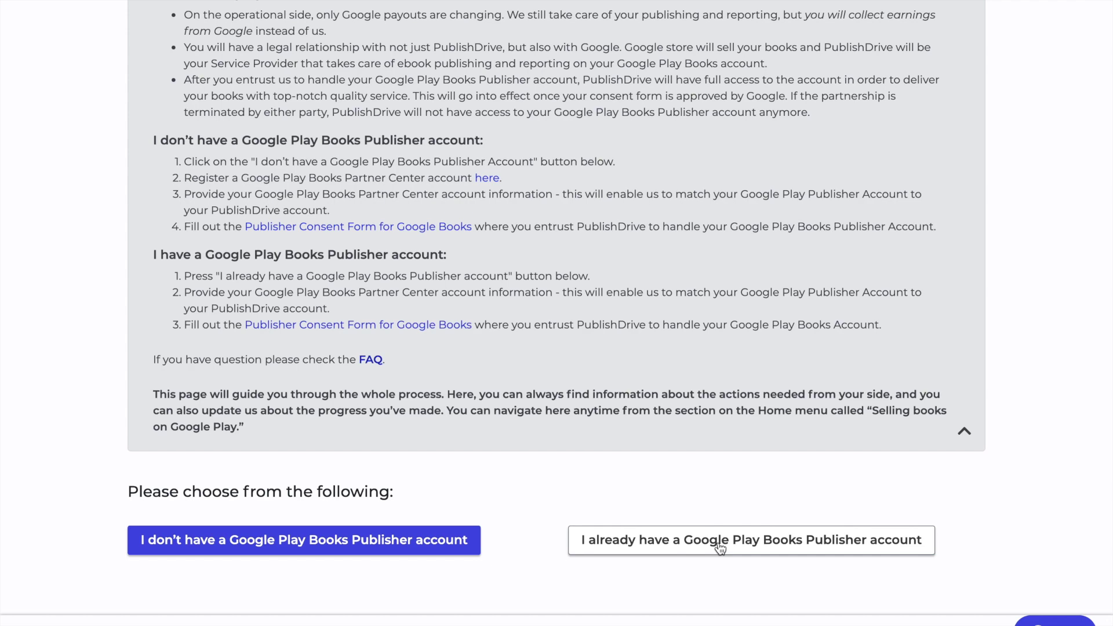
left_click(721, 545)
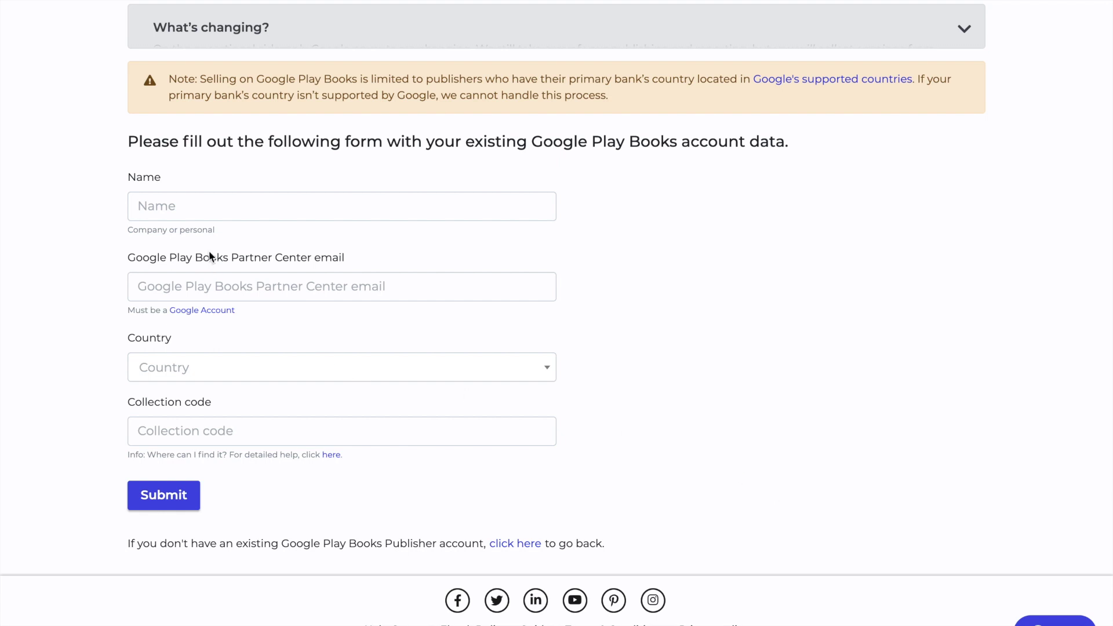
- Fill in the account name, the Partner Center email and United States as country
left_click(197, 206)
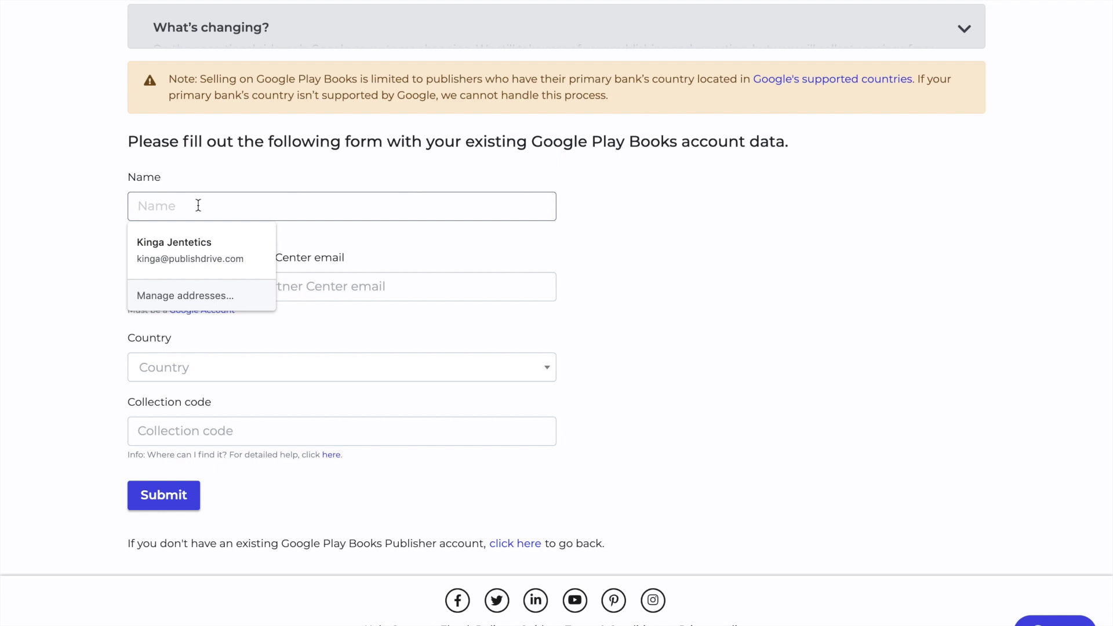
type("Best")
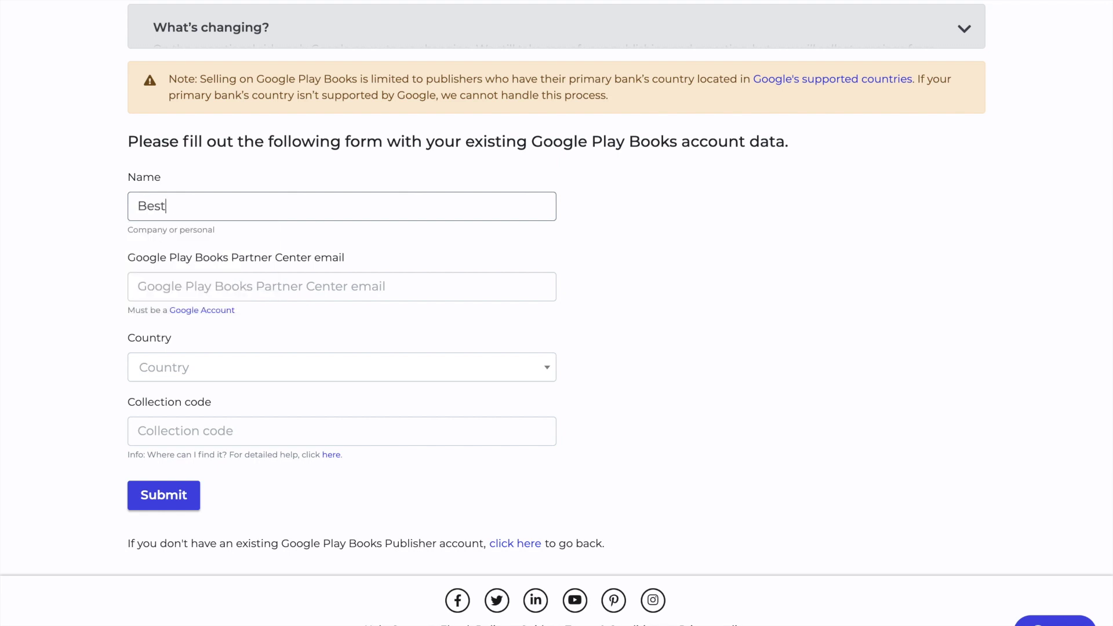
type("seller Author")
left_click(174, 289)
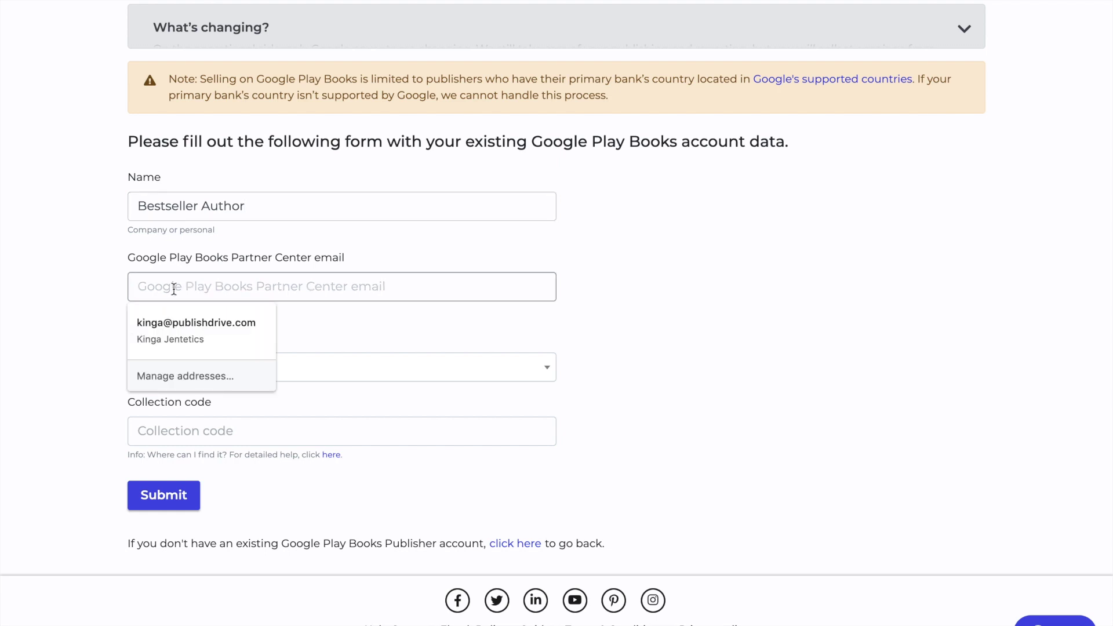
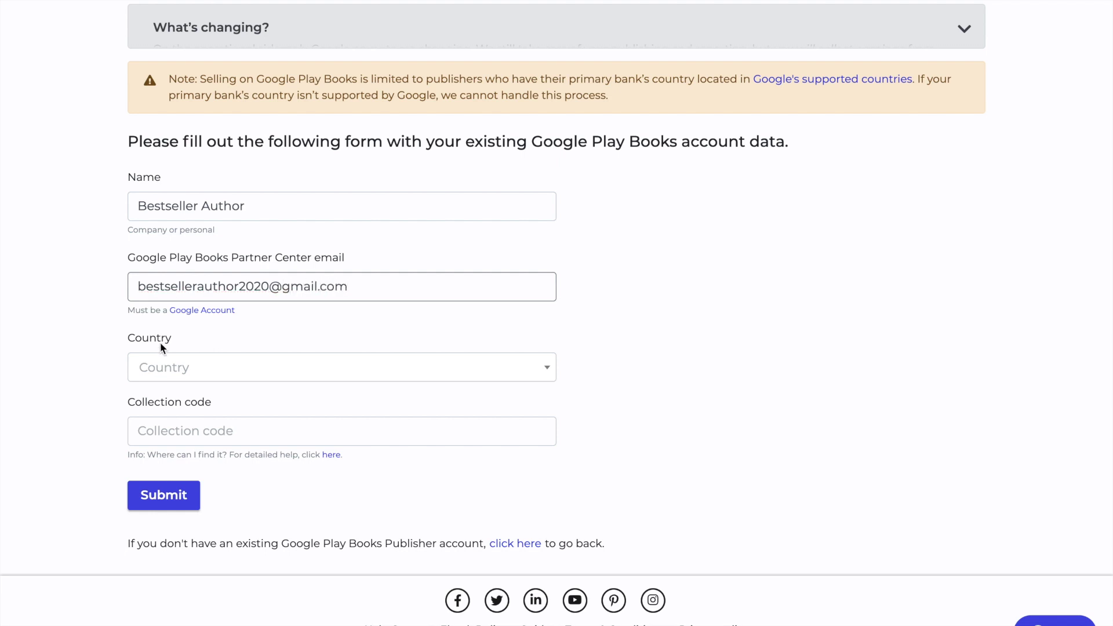
left_click(163, 375)
left_click(190, 429)
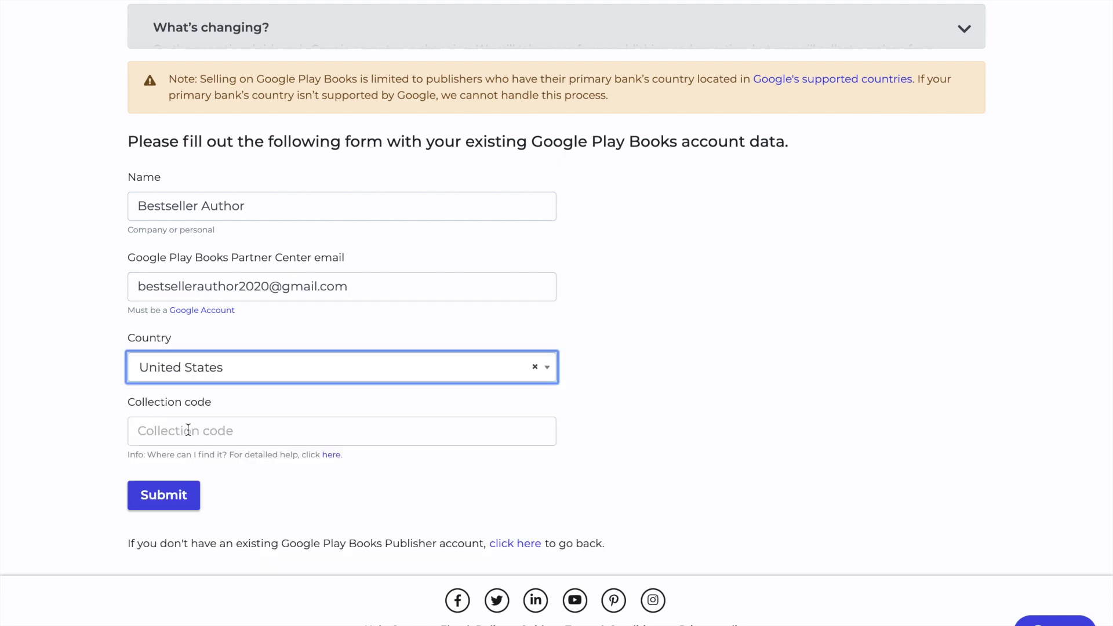
left_click(221, 431)
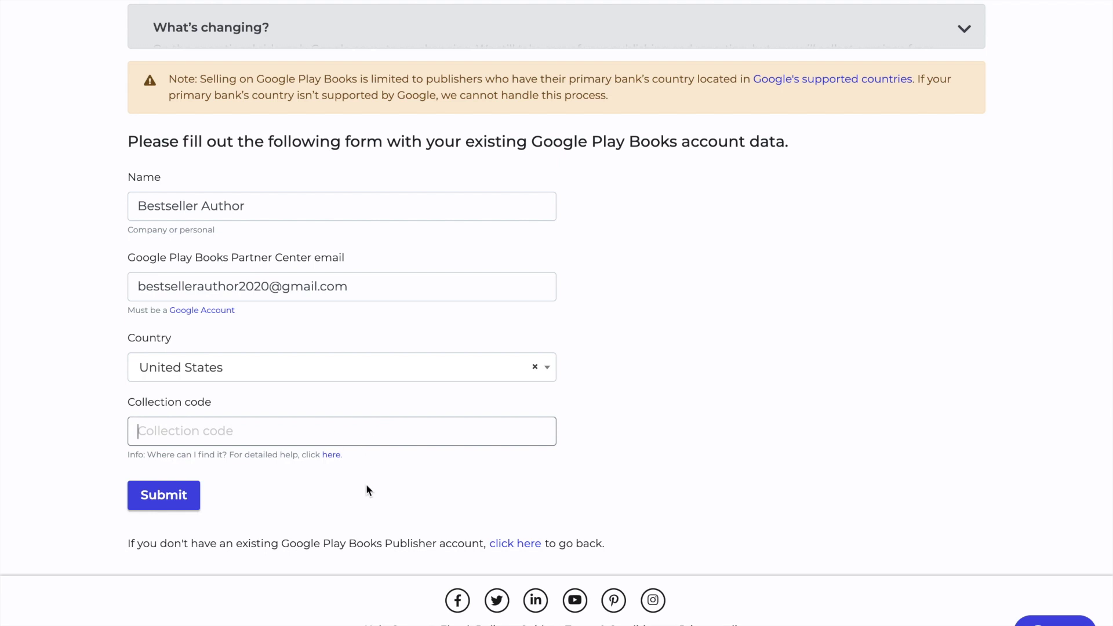
scroll(353, 496, "up", 1)
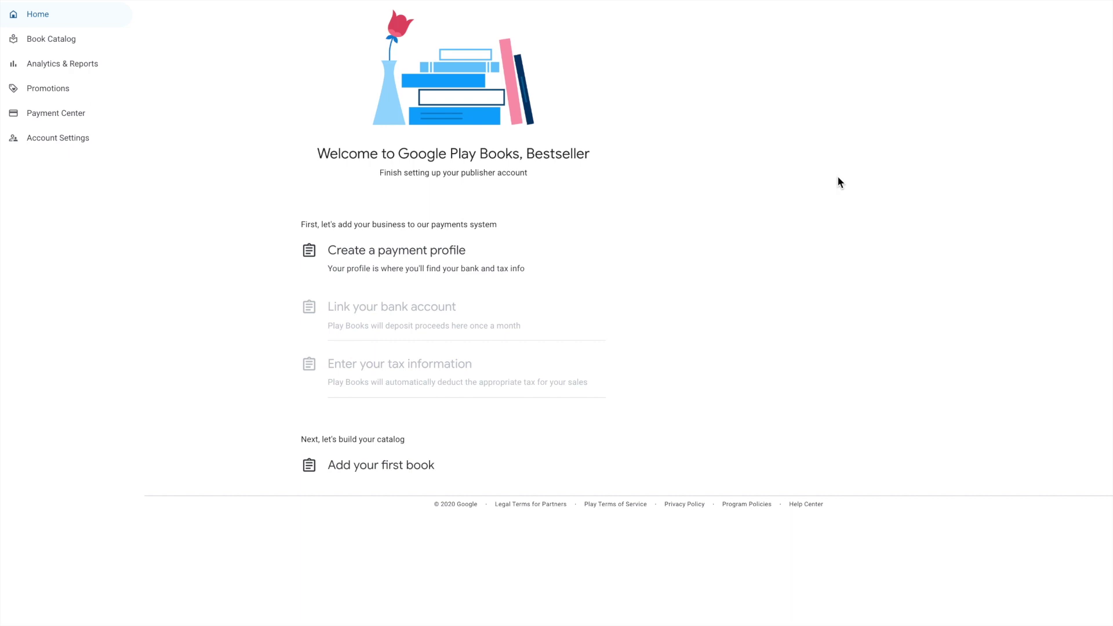
- Go to Advanced > Manage templates and select the Default Settings collection code T2P575H
left_click(62, 39)
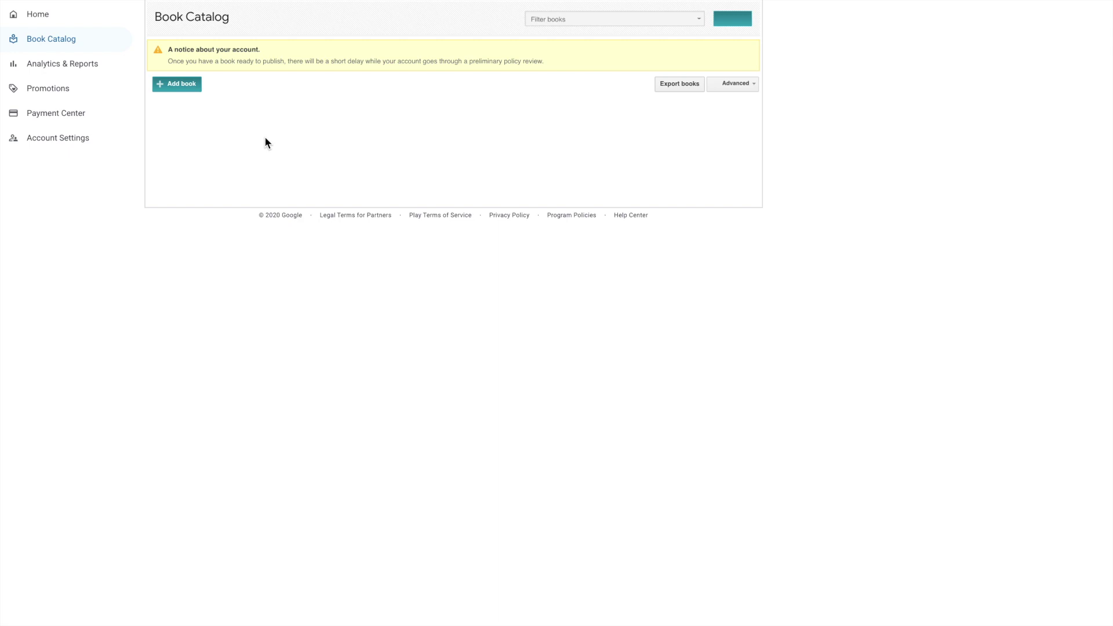
left_click(753, 86)
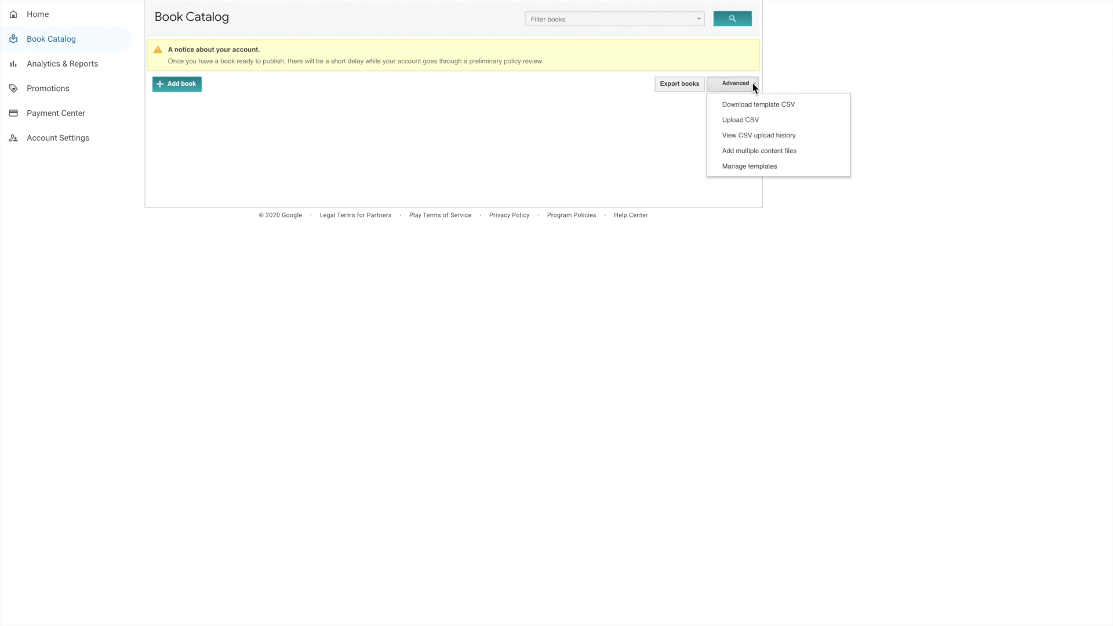
left_click(753, 85)
left_click(755, 86)
left_click(760, 168)
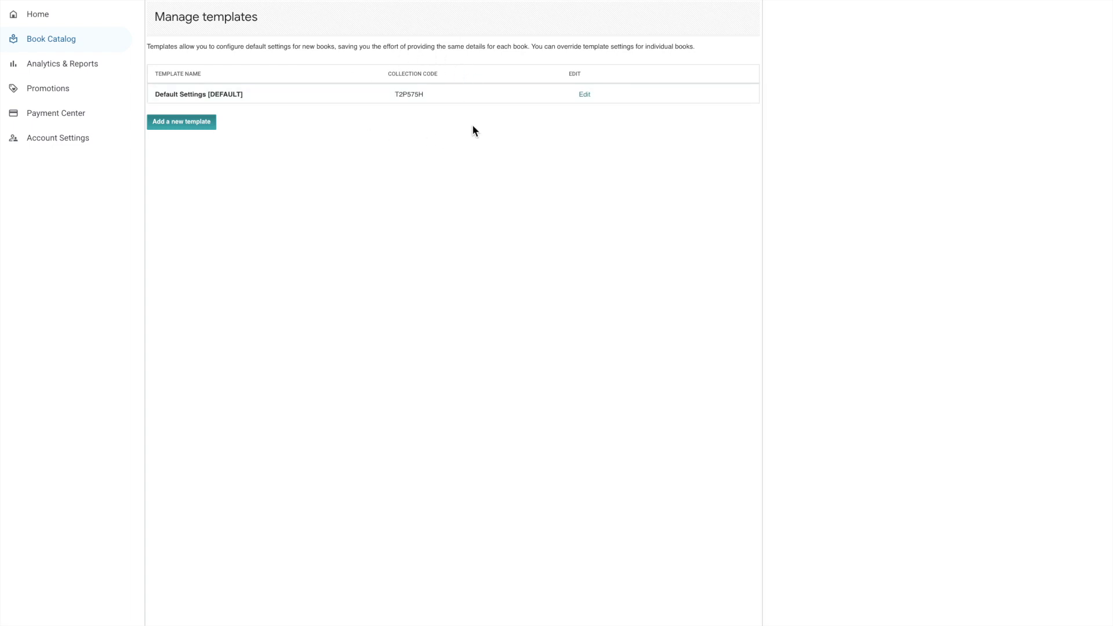
left_click_drag(430, 97, 392, 99)
key("super+c")
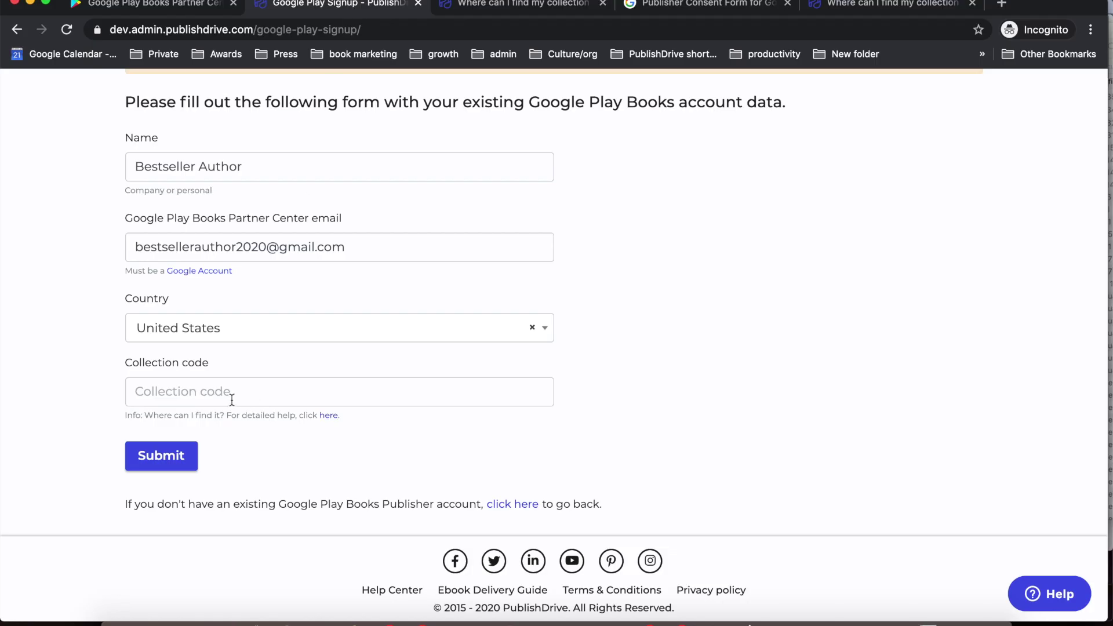
left_click(228, 390)
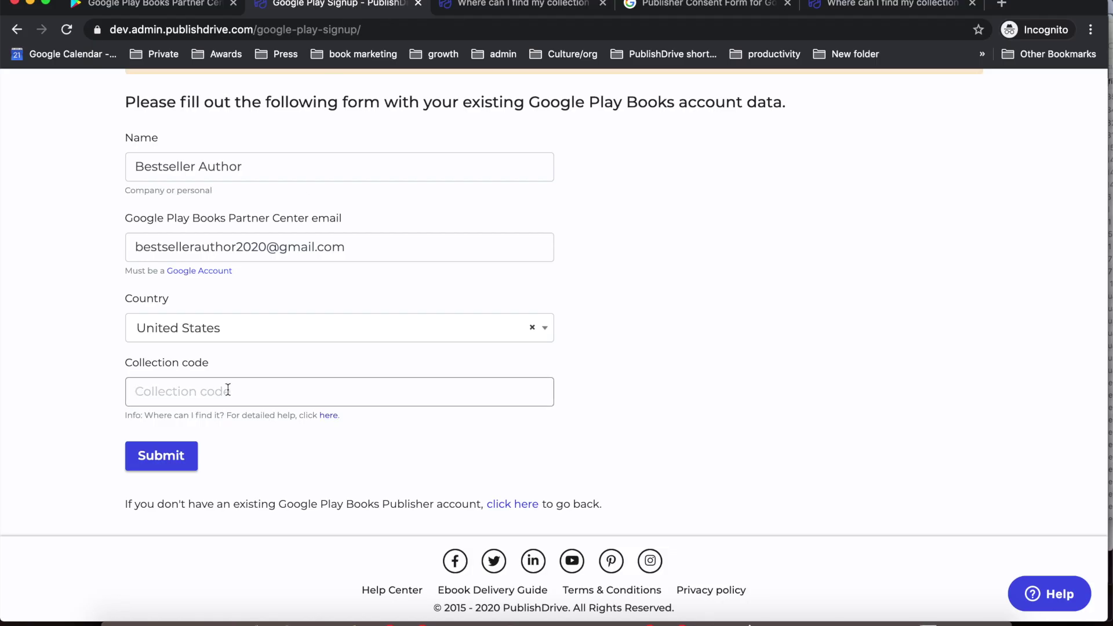
key("super+v")
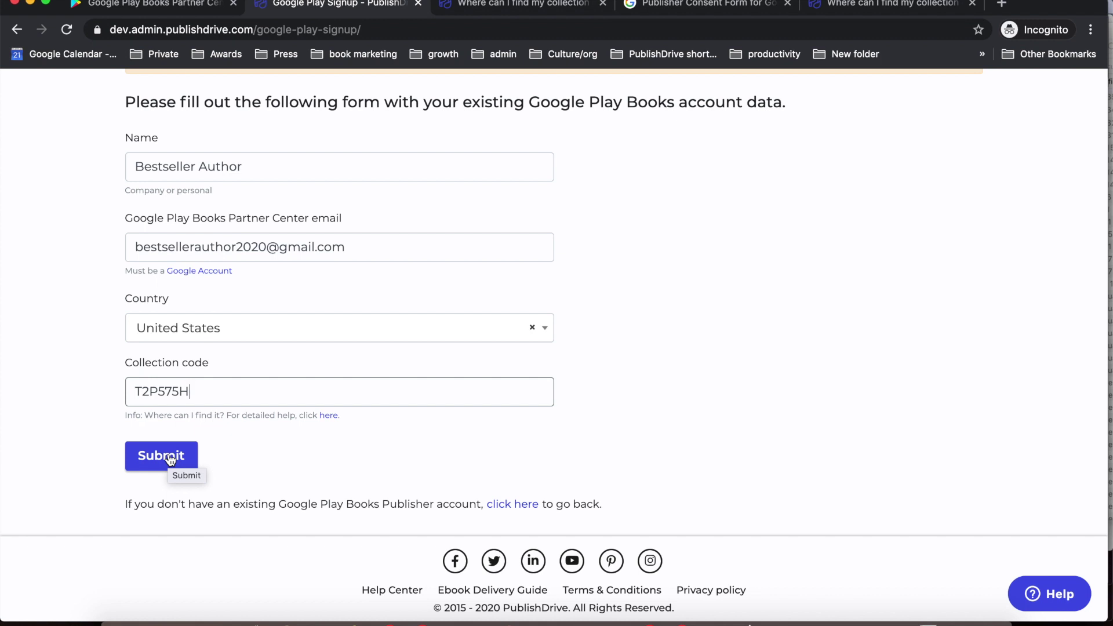
left_click(170, 459)
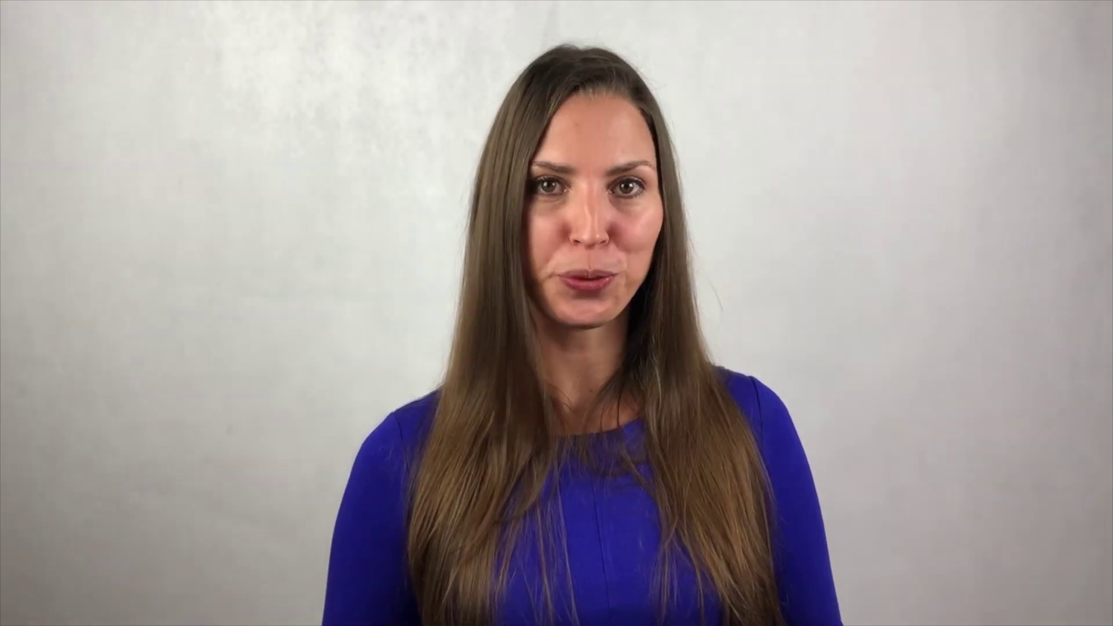
scroll(746, 222, "up", 5)
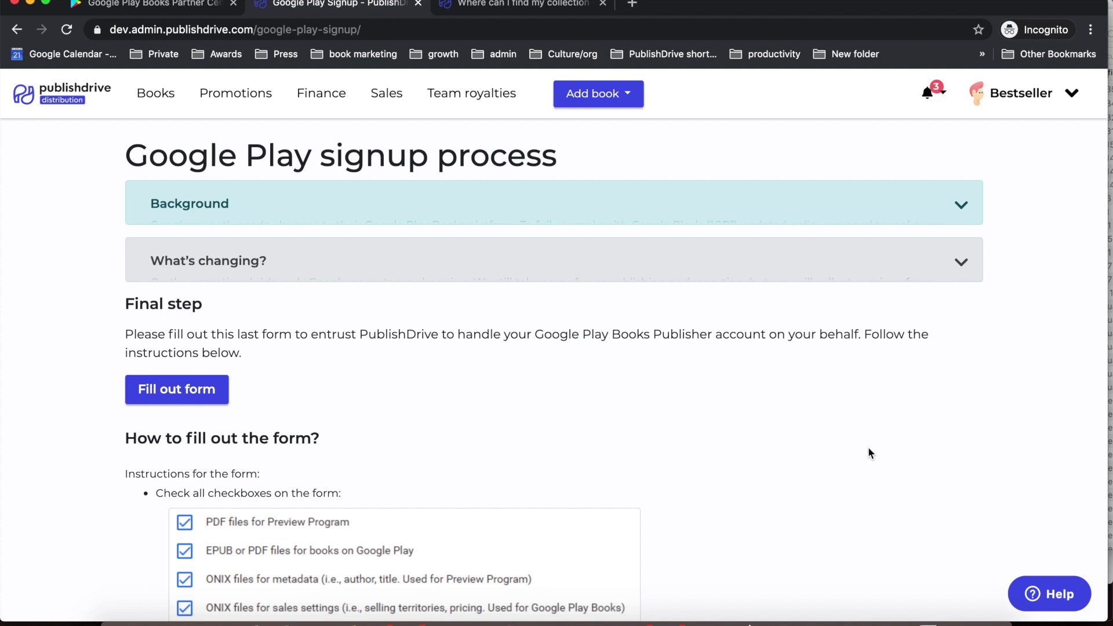
- Open the Publisher Consent Form and allow EPUB/PDF, ONIX metadata, ONIX sales and payments access
scroll(869, 450, "down", 1)
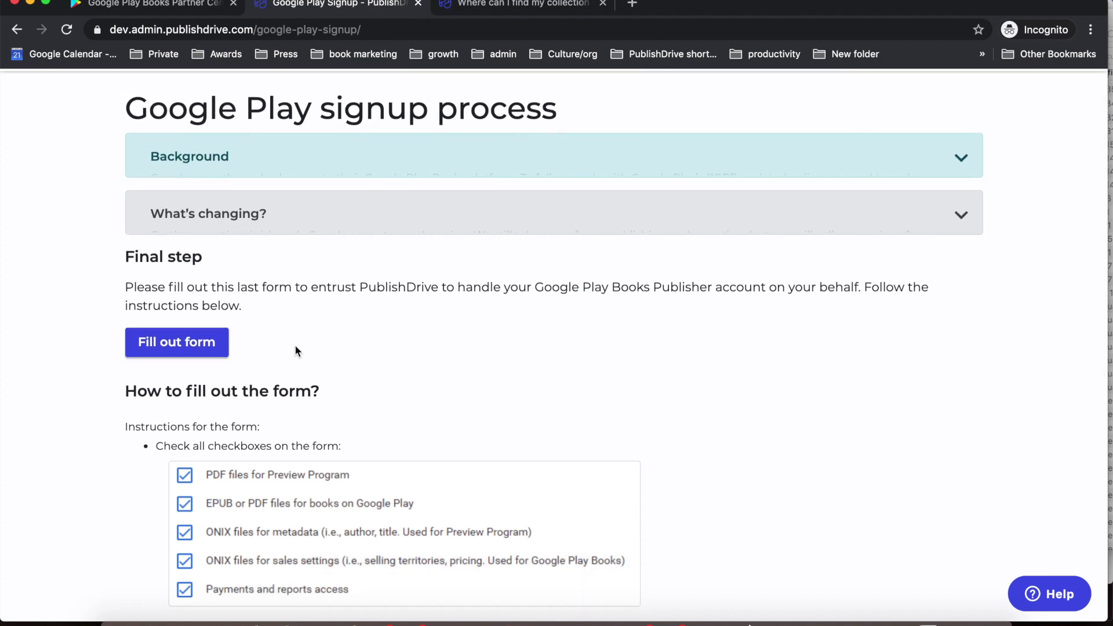
left_click(194, 343)
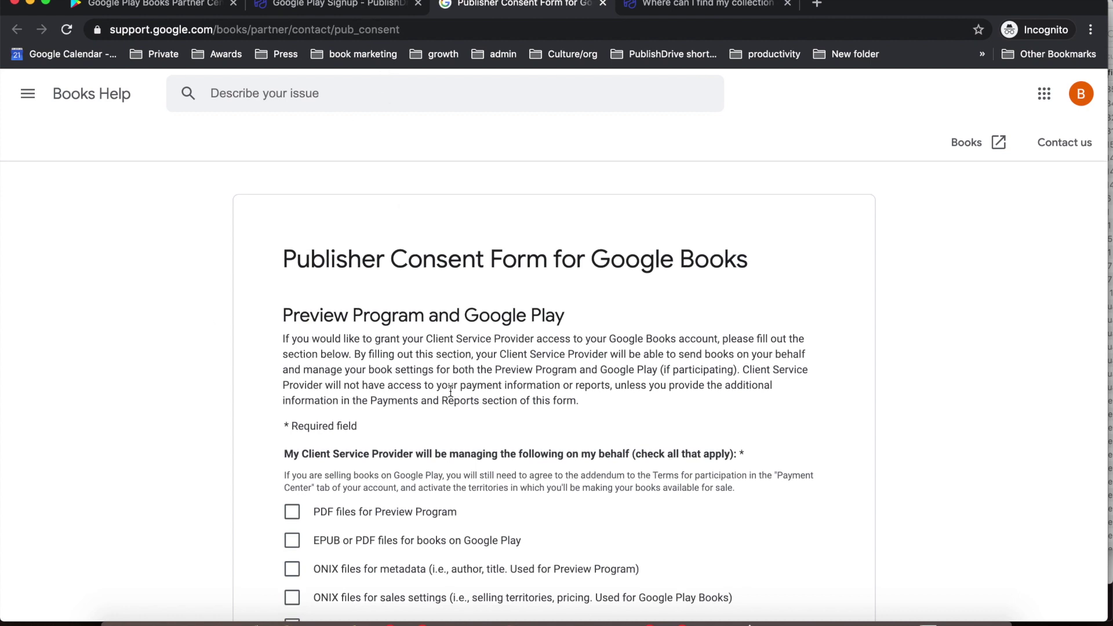
scroll(451, 391, "down", 3)
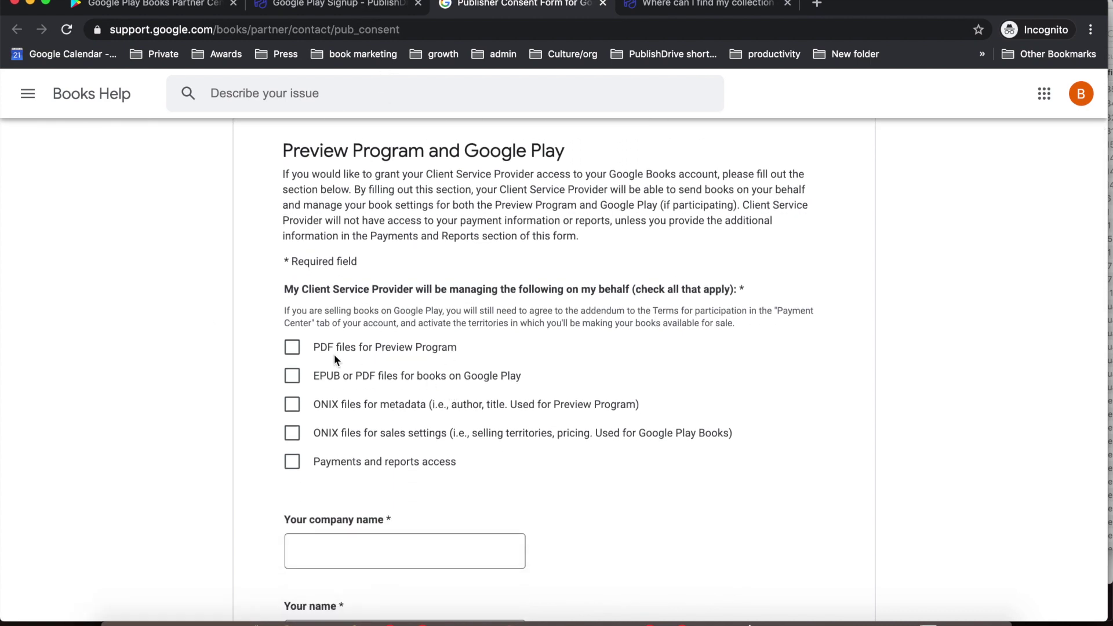
left_click(294, 377)
left_click(293, 406)
left_click(294, 435)
left_click(293, 463)
scroll(867, 477, "down", 2)
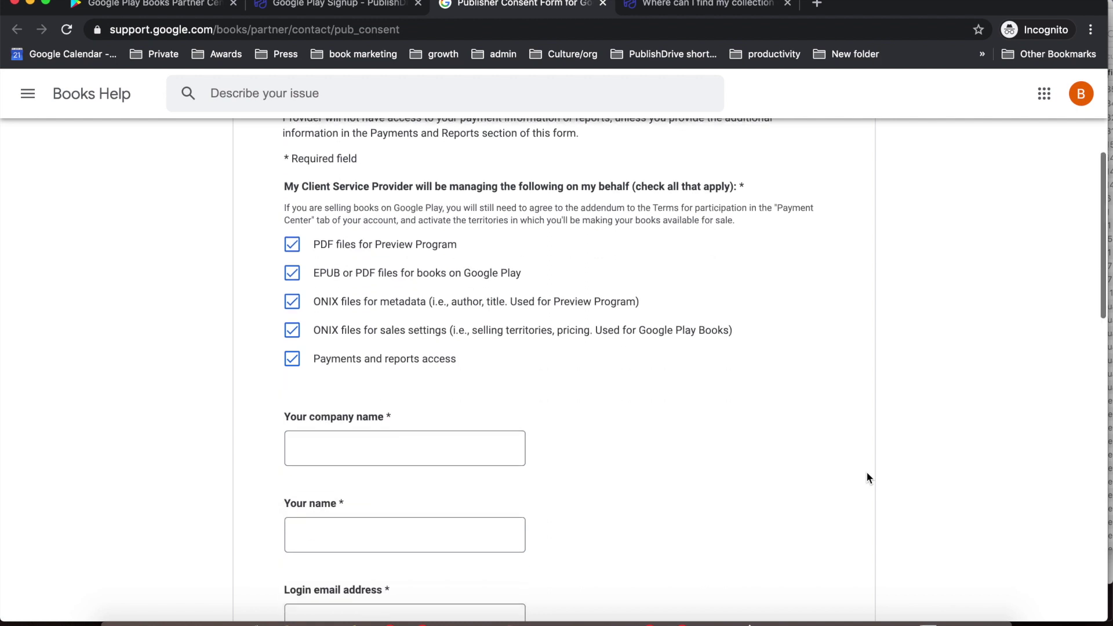
- Enter the company name, your name and the login email address
left_click(457, 444)
type("Bestseller Author")
left_click(447, 527)
type("Bestseller Author")
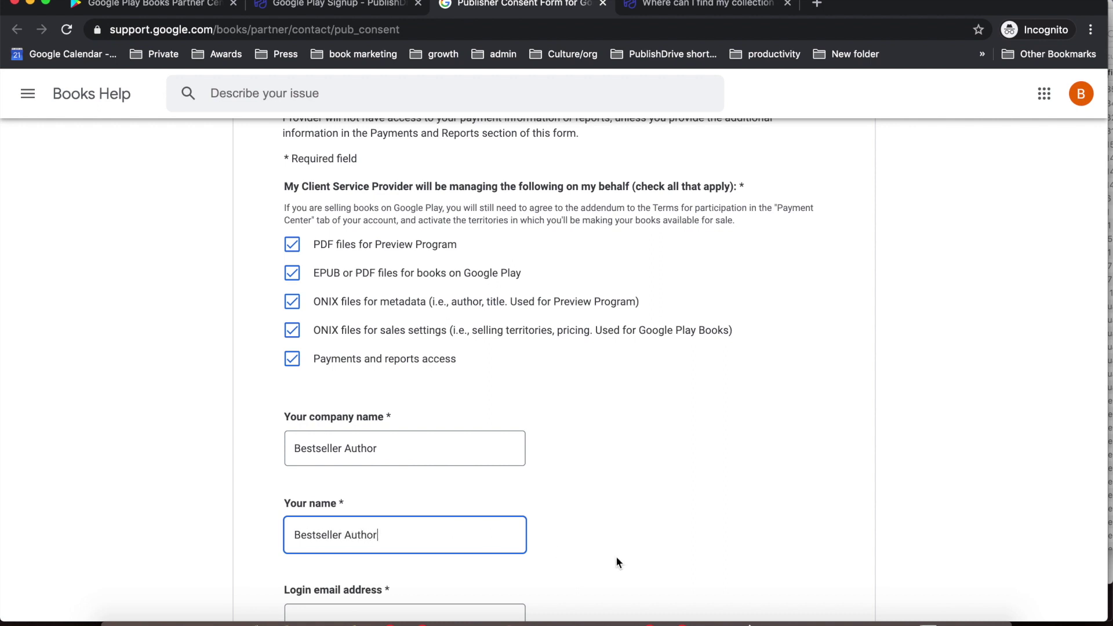
scroll(616, 557, "down", 3)
left_click(435, 460)
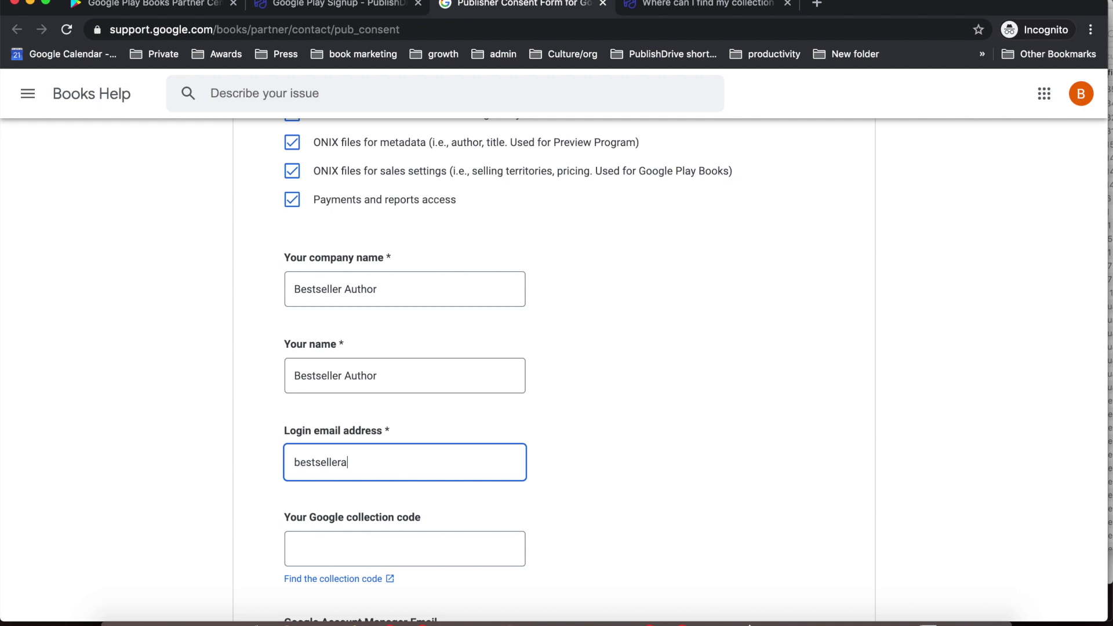
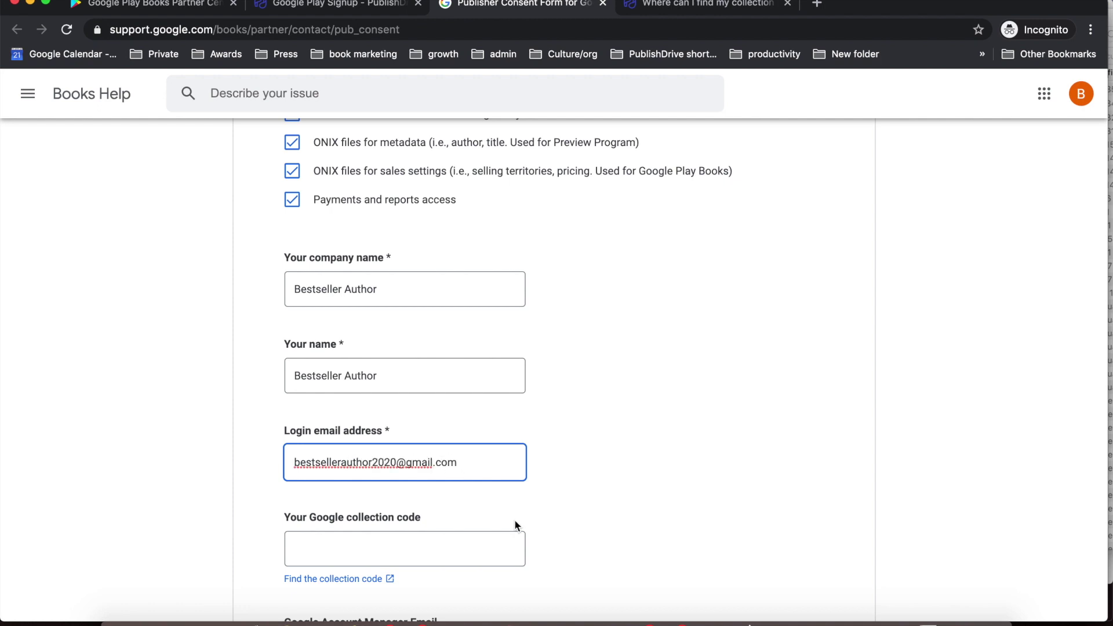
left_click(171, 6)
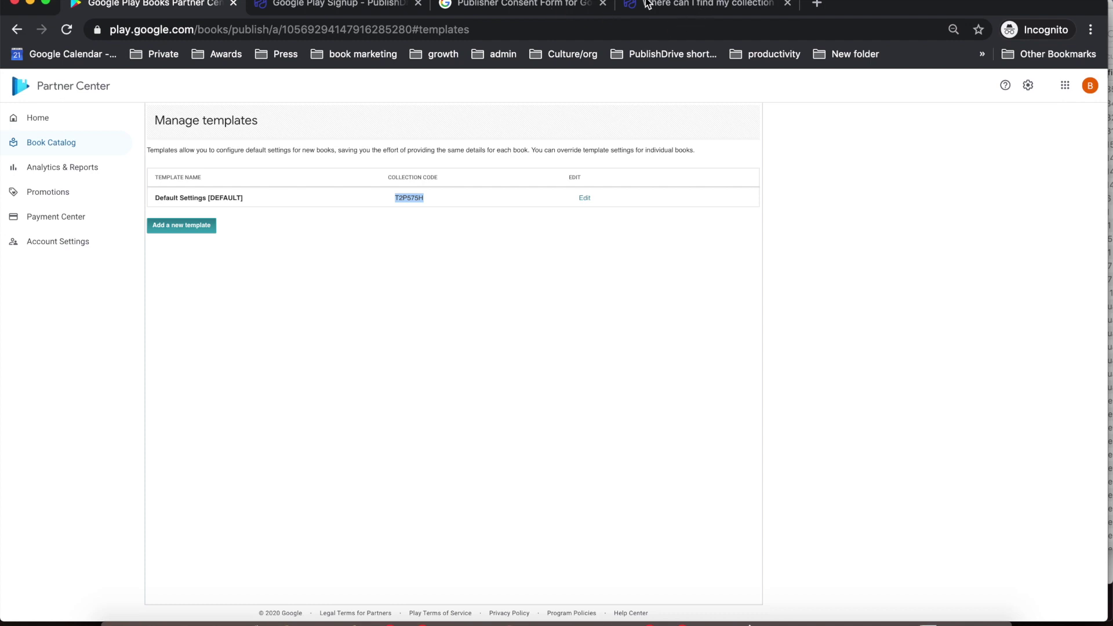
left_click(502, 6)
left_click(299, 548)
key("super+v")
left_click_drag(318, 548, 271, 547)
key("BackSpace")
- Enter PublishDrive as the Client Service Provider
scroll(435, 534, "down", 5)
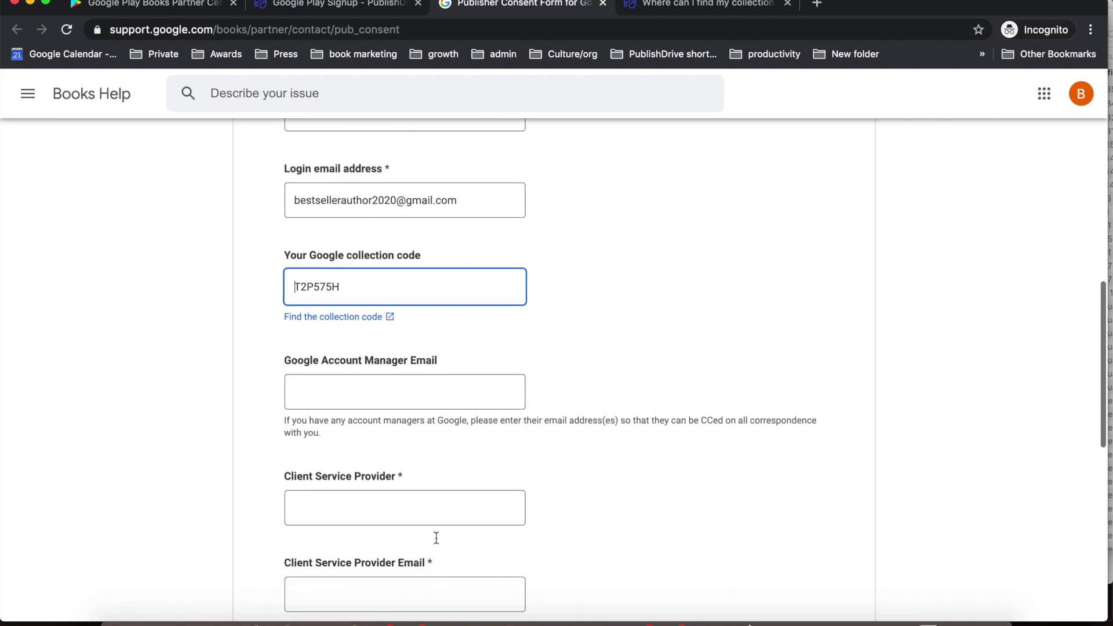
scroll(383, 487, "down", 3)
left_click(343, 380)
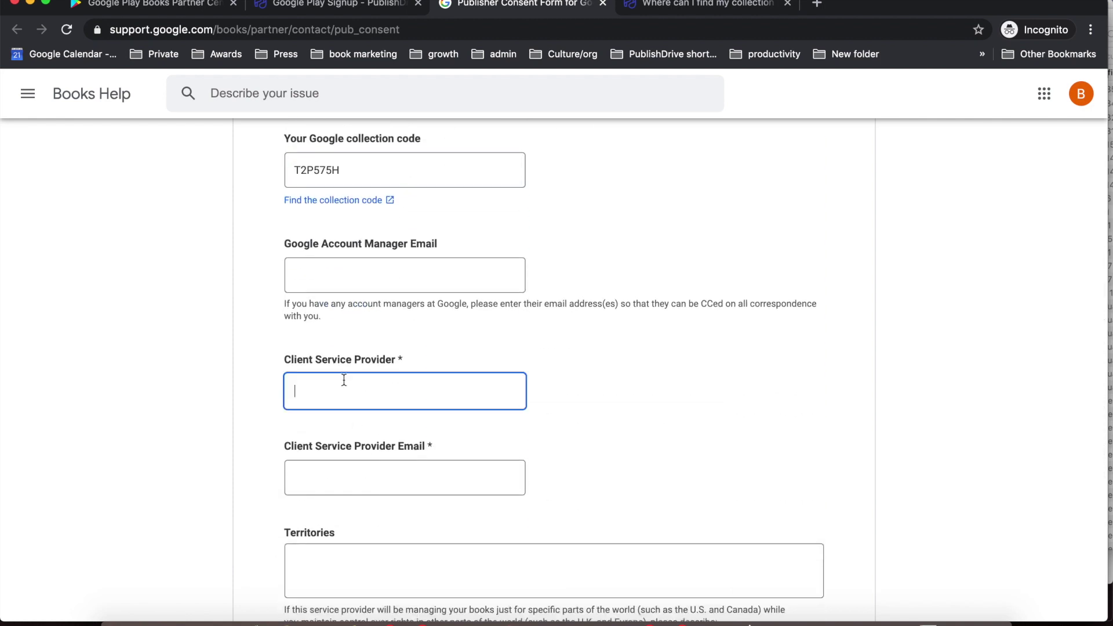
type("PublishDrive")
- Select the Client Service Provider Email address in the PublishDrive signup instructions
left_click(345, 5)
scroll(428, 400, "down", 3)
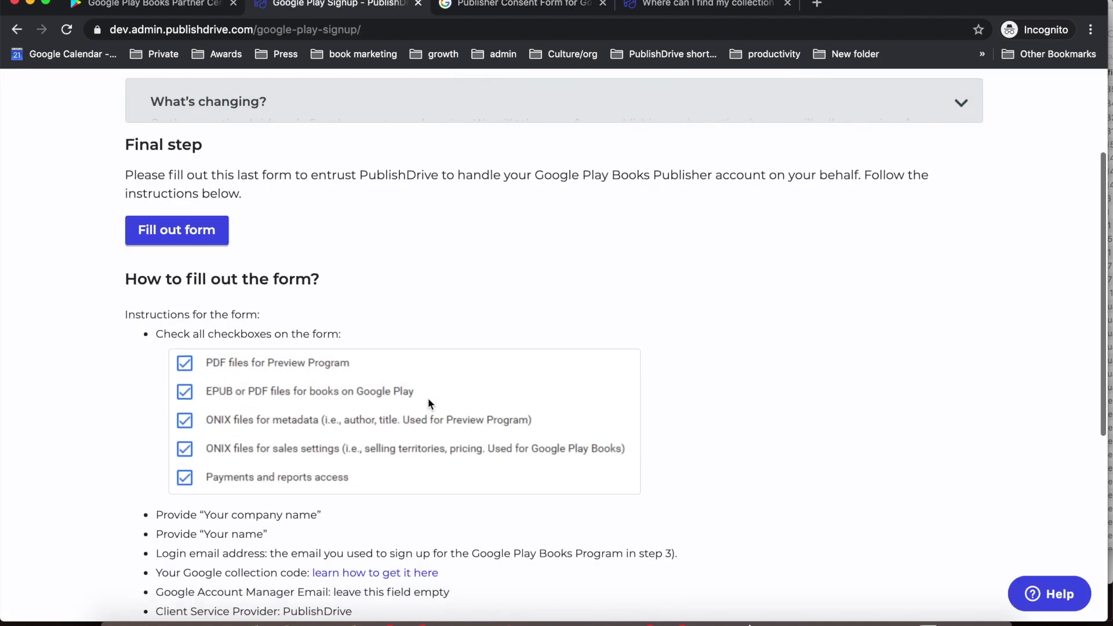
scroll(429, 401, "down", 3)
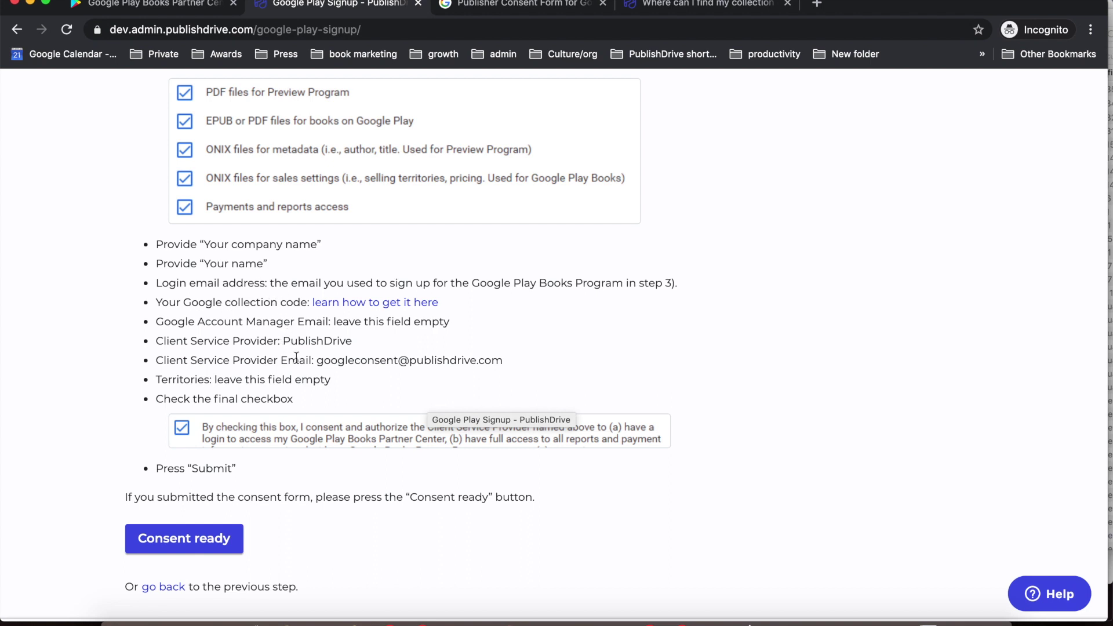
left_click_drag(317, 360, 506, 361)
key("super+c")
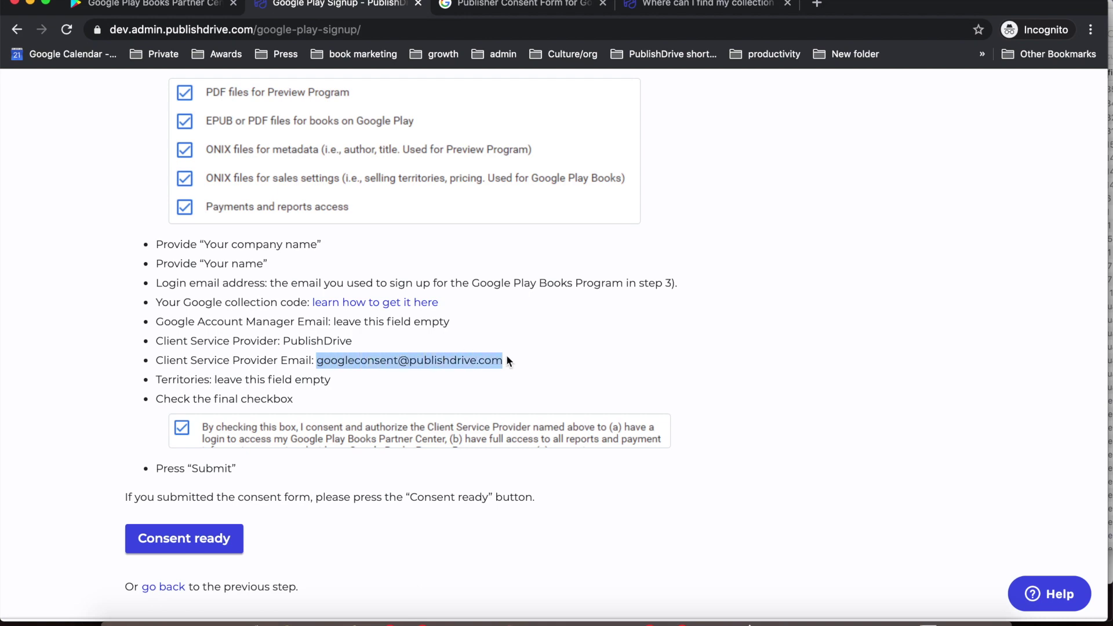
- Paste the copied provider address into the consent form's Client Service Provider Email field
left_click(515, 3)
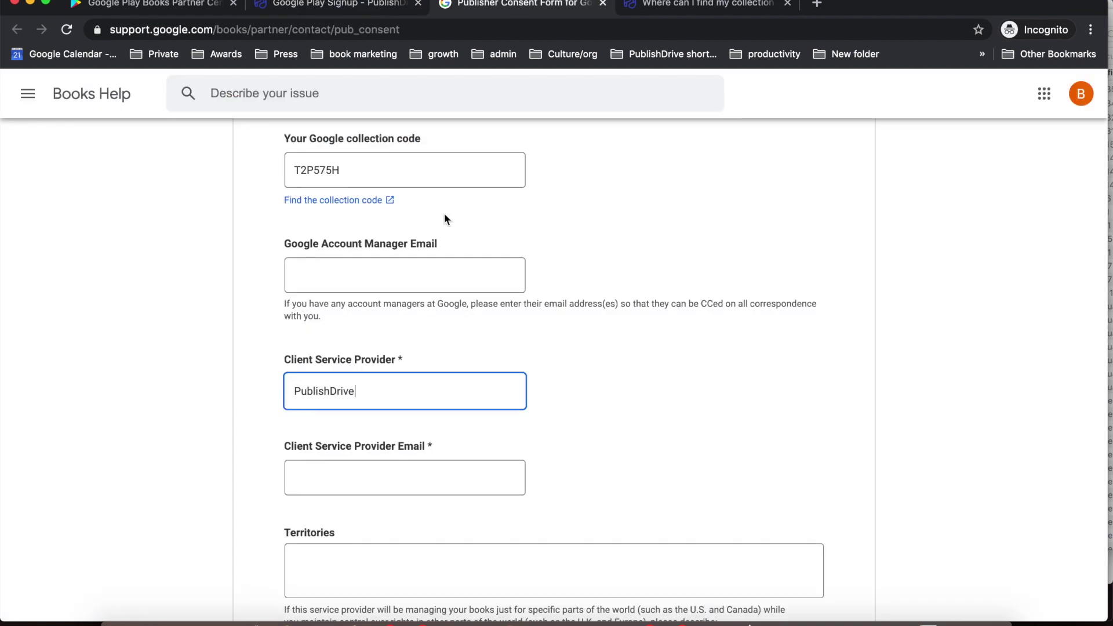
left_click(352, 480)
key("super+v")
left_click(656, 500)
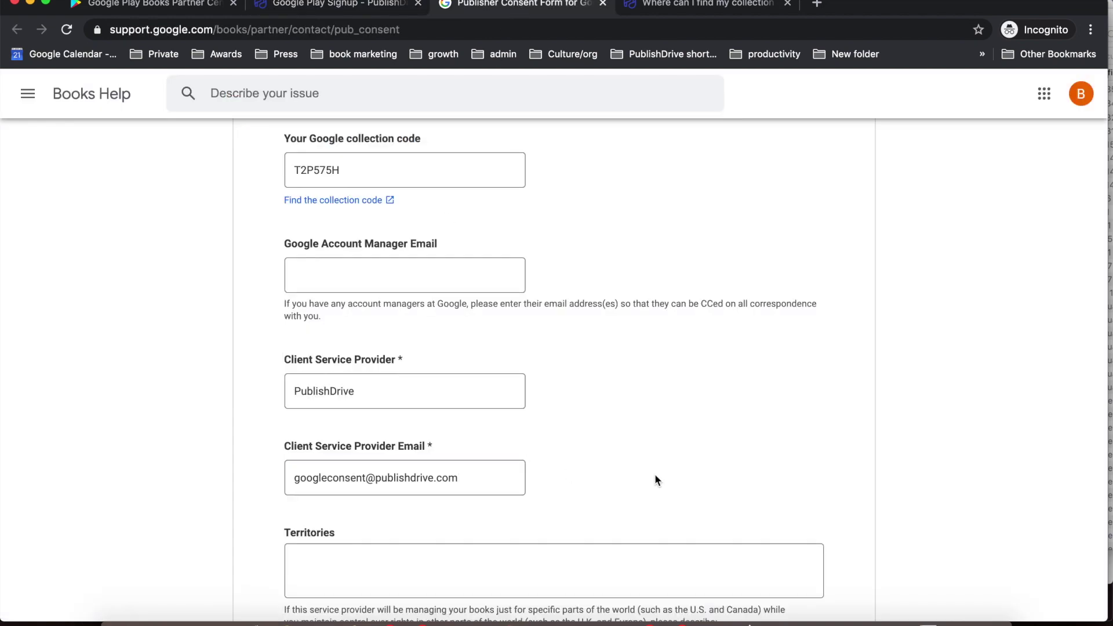
scroll(655, 474, "down", 3)
scroll(656, 480, "down", 3)
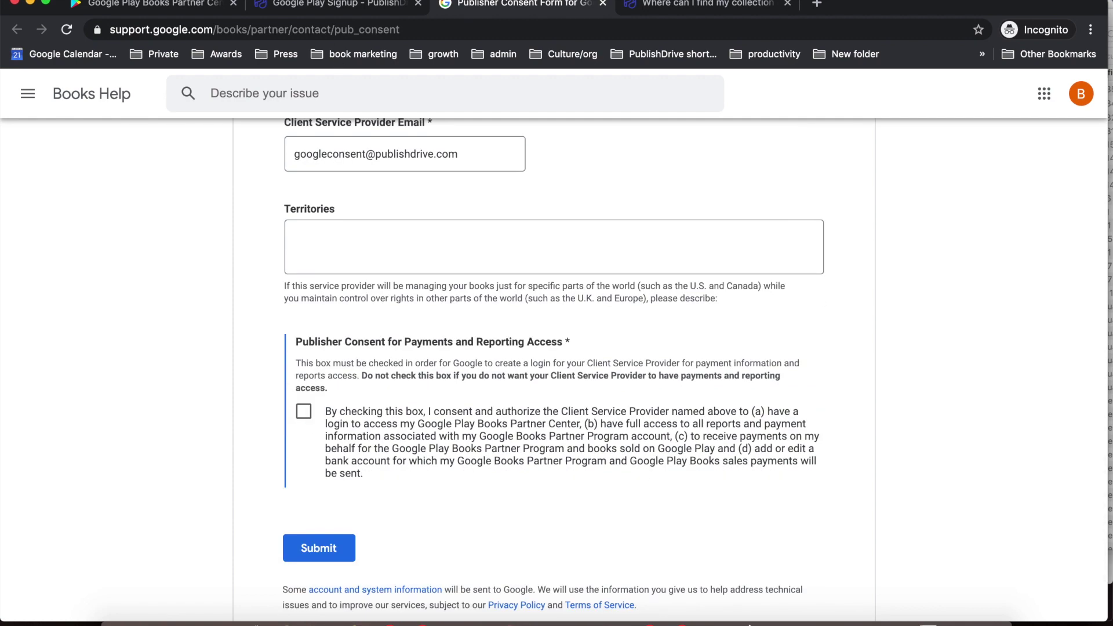
- Tick the payments-and-reporting consent box and go back to the PublishDrive signup page
left_click(336, 5)
left_click(358, 393)
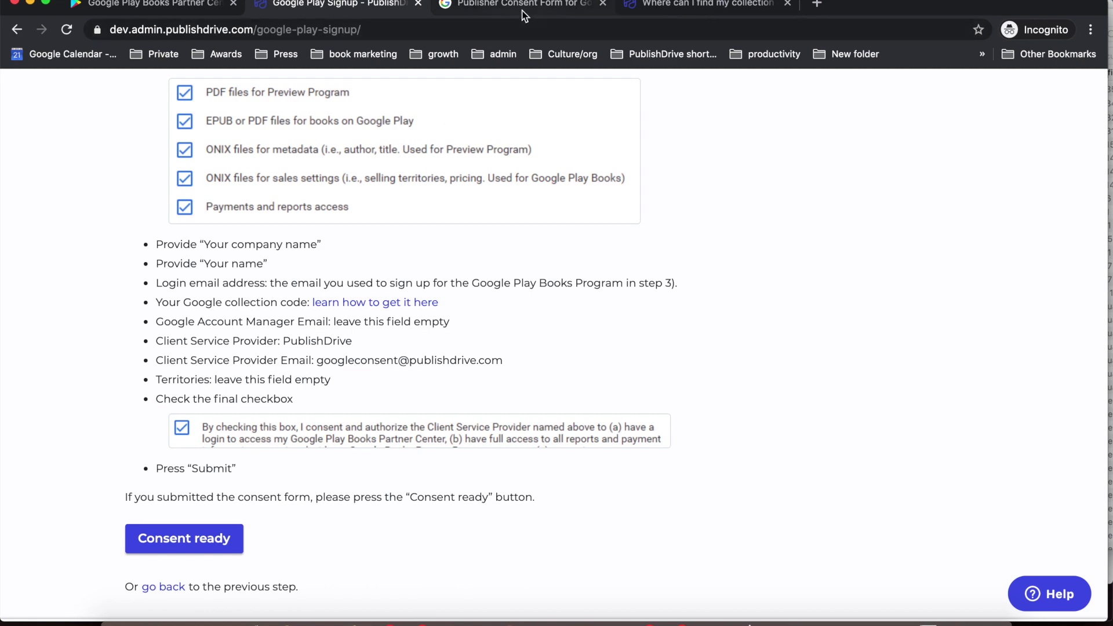
left_click(524, 14)
left_click(309, 414)
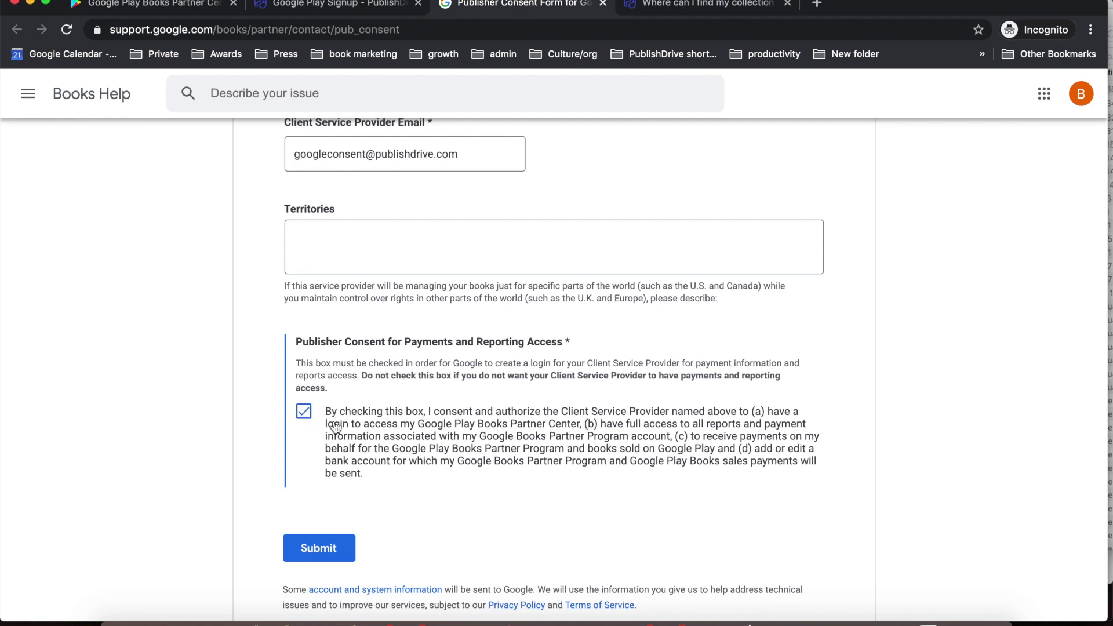
scroll(399, 486, "down", 1)
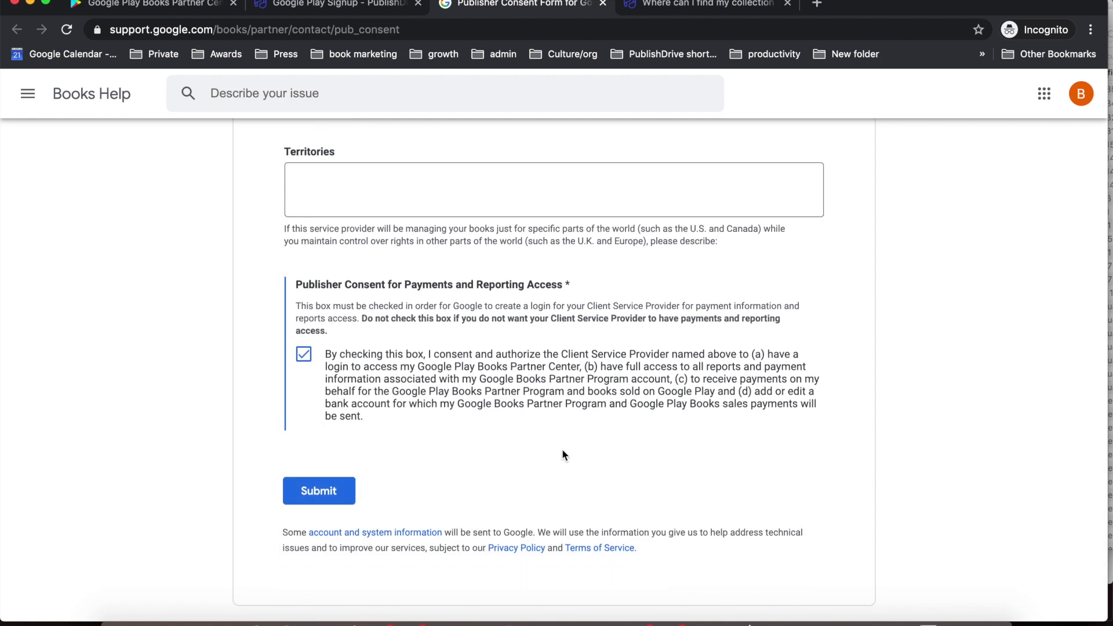
left_click(385, 5)
scroll(693, 482, "down", 3)
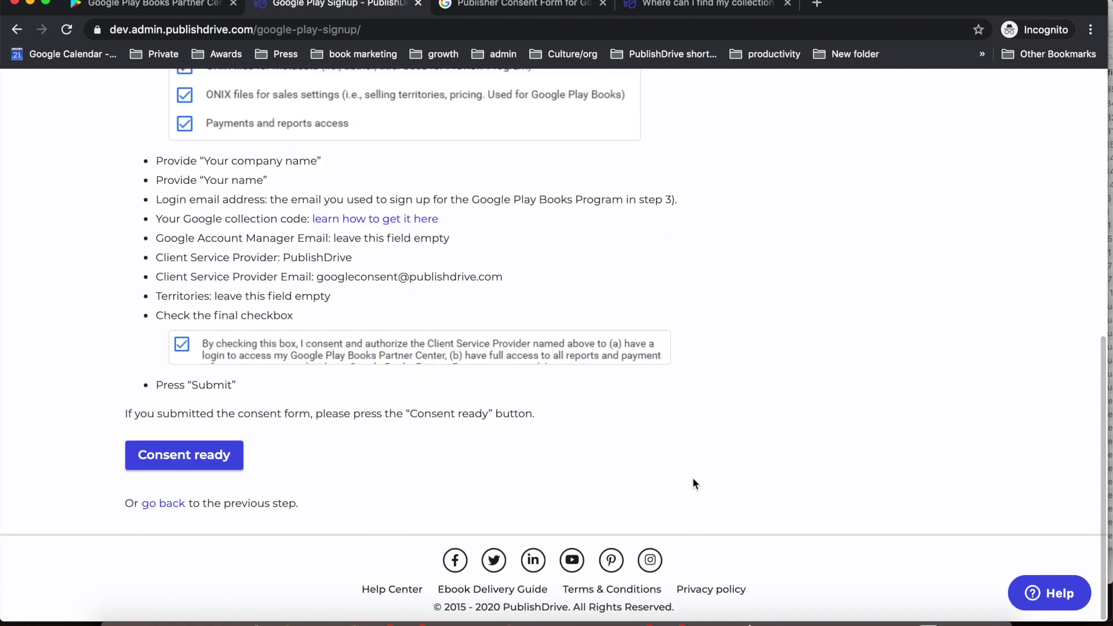